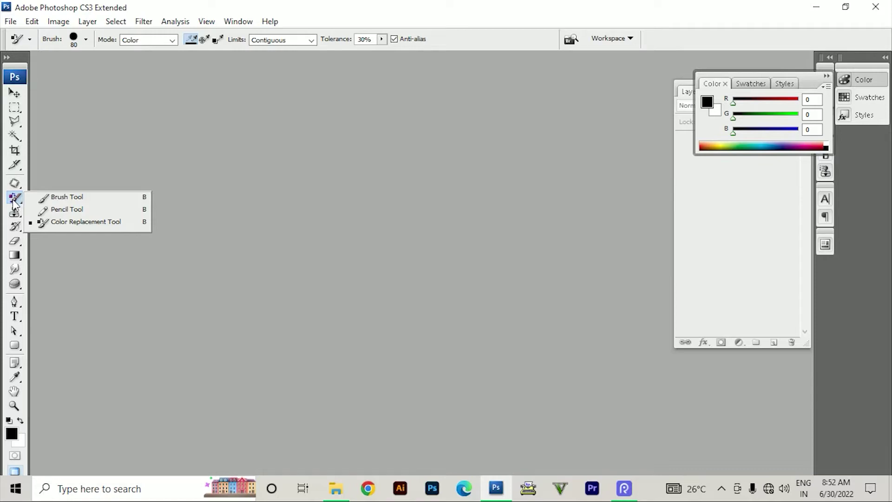
Open the photo 4X8A0624 from the wedding shoot folder on drive D in Photoshop
click(336, 487)
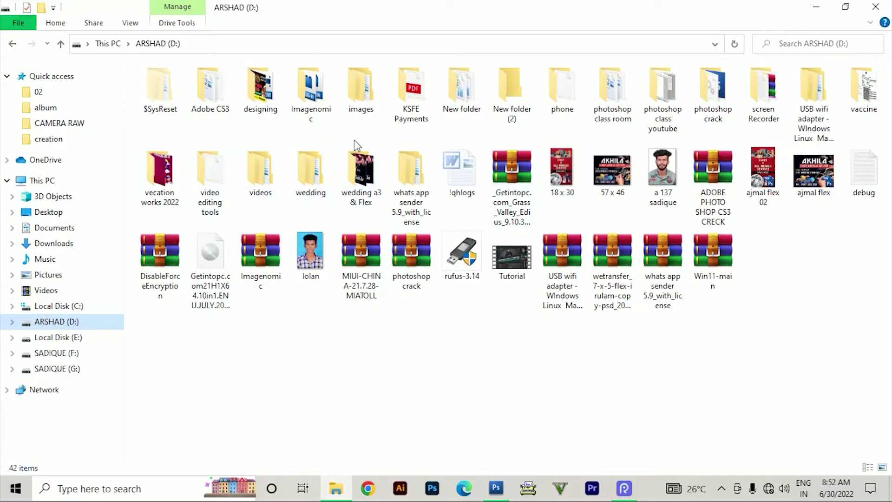
click(364, 178)
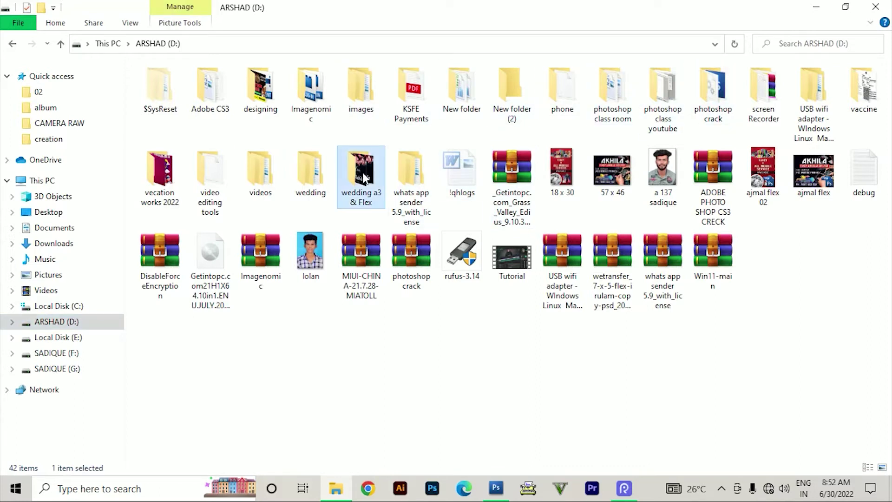
click(367, 239)
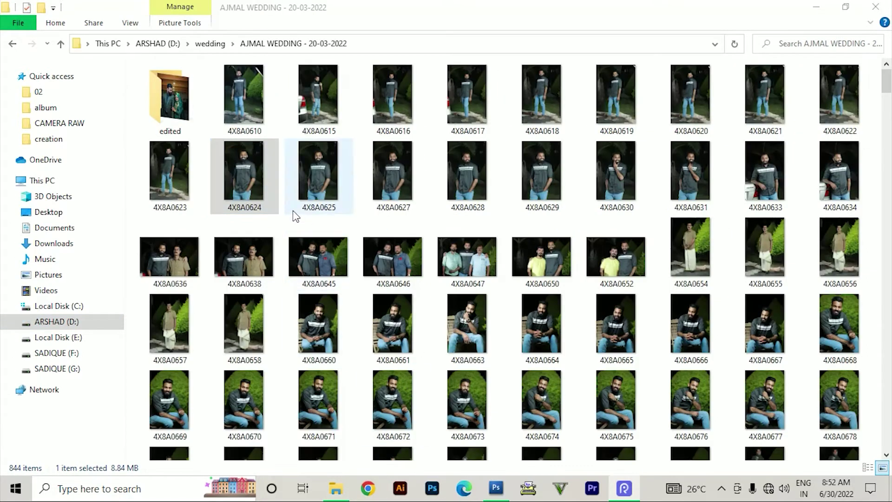
drag(240, 181, 426, 358)
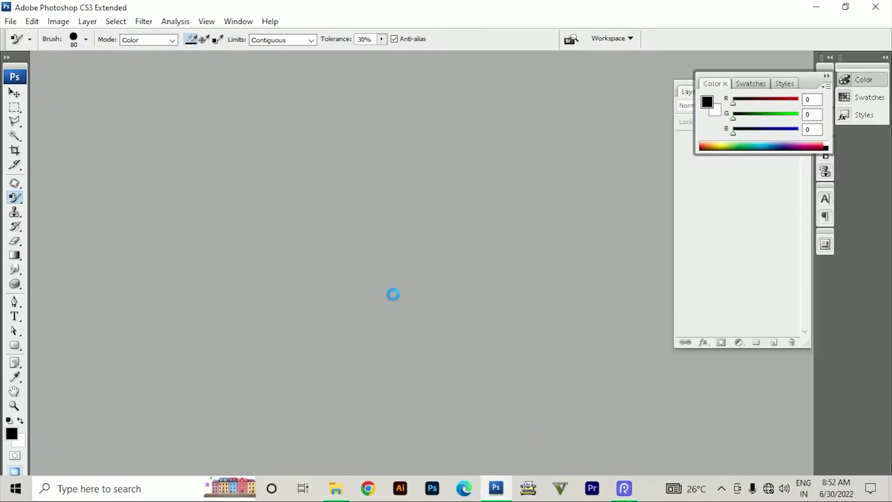
Remove the dark spot on the forehead near the hairline with the Patch tool and clear the selection
scroll(404, 165, up, 8)
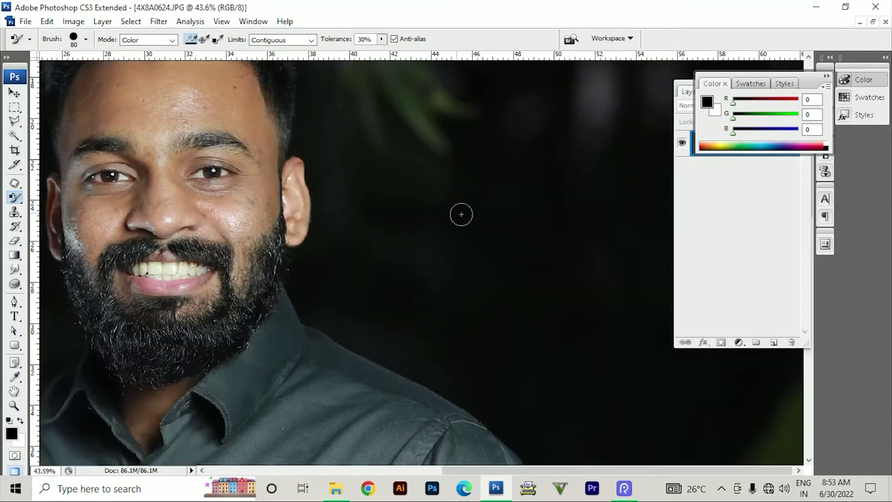
scroll(380, 313, down, 2)
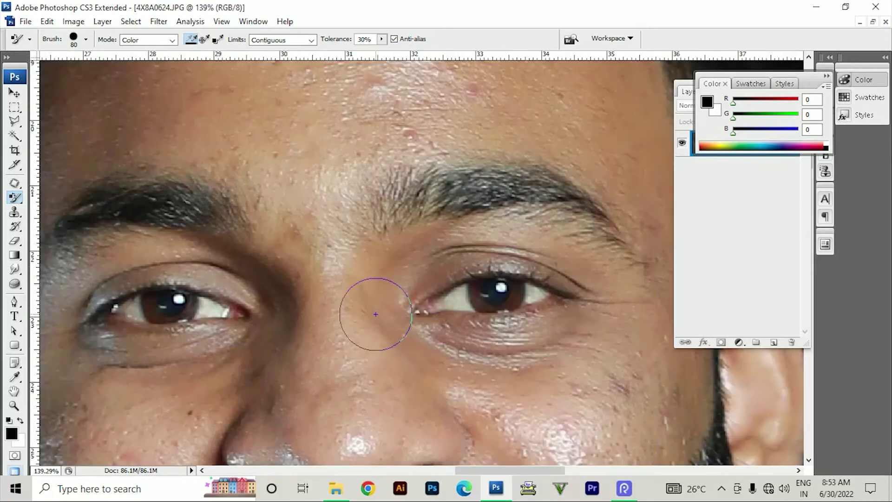
scroll(375, 316, down, 2)
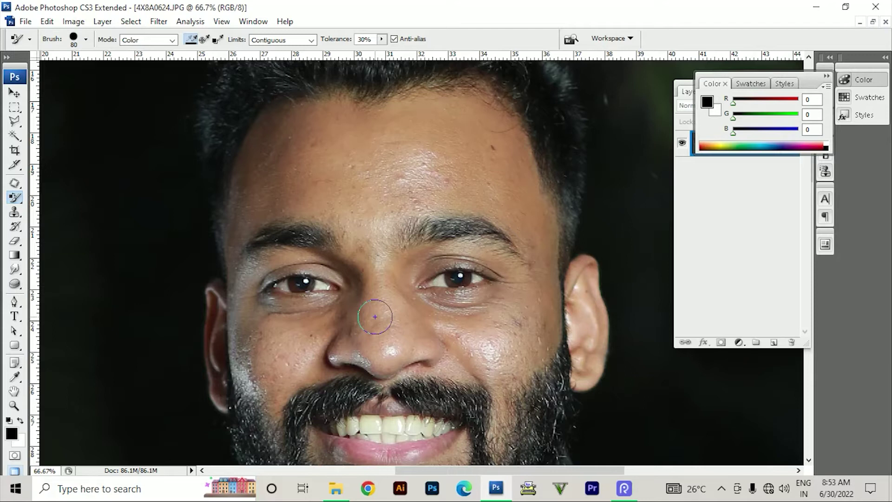
right_click(15, 182)
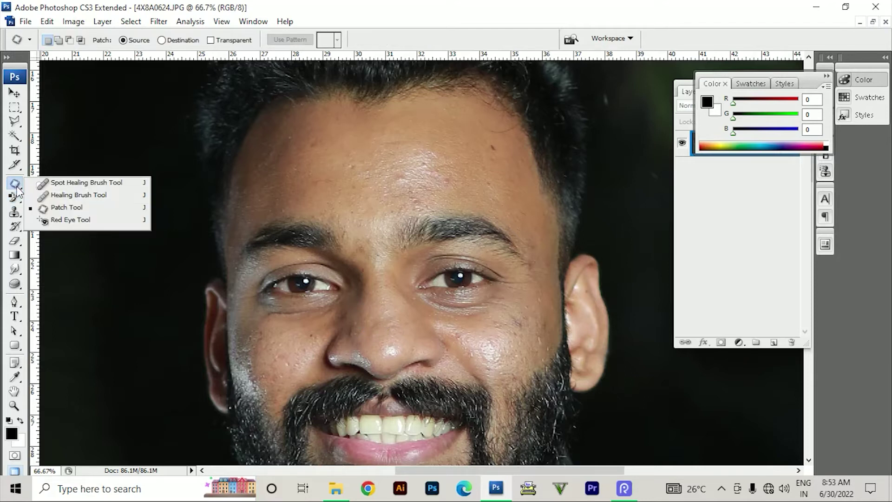
click(47, 208)
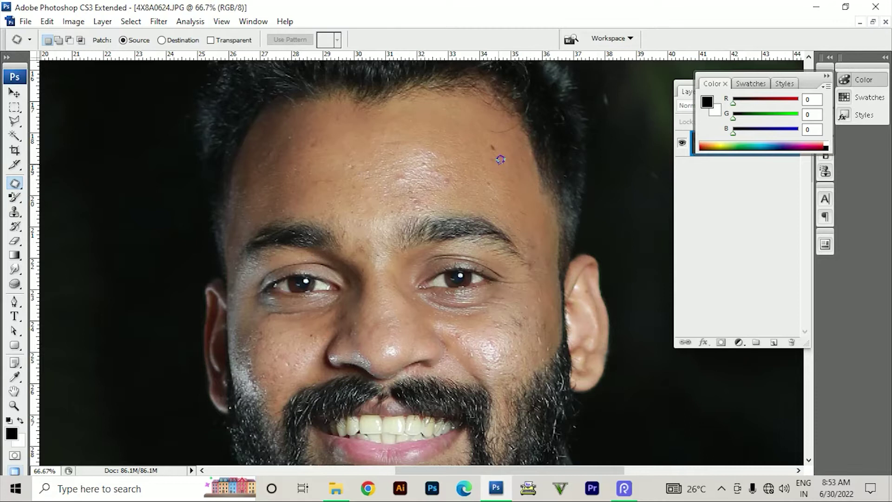
mouse_move(498, 189)
mouse_down()
mouse_move(482, 180)
mouse_move(494, 163)
mouse_move(528, 163)
mouse_up()
key(ctrl+z)
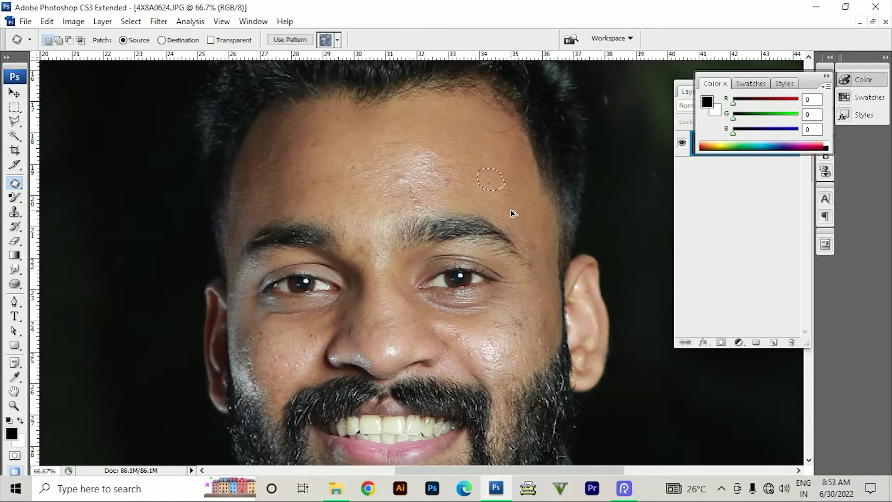
key(ctrl+d)
drag(496, 283, 485, 197)
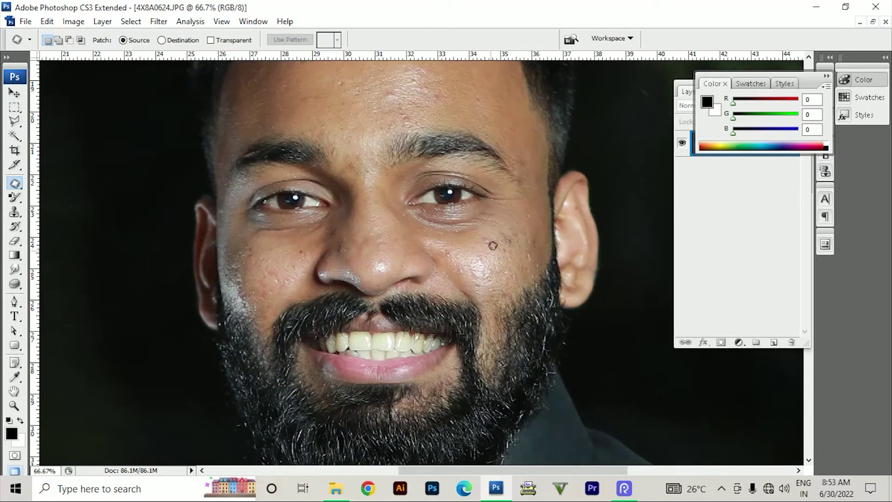
key(ctrl+plus)
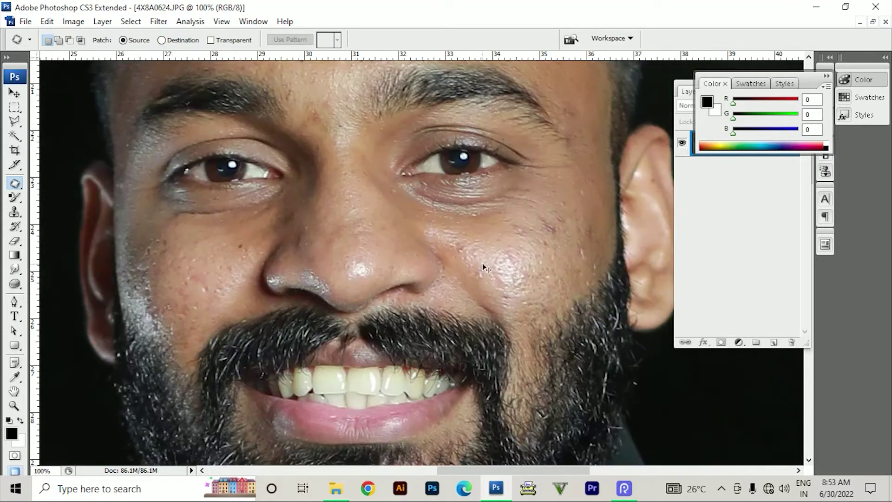
key(ctrl+plus)
scroll(67, 204, up, 2)
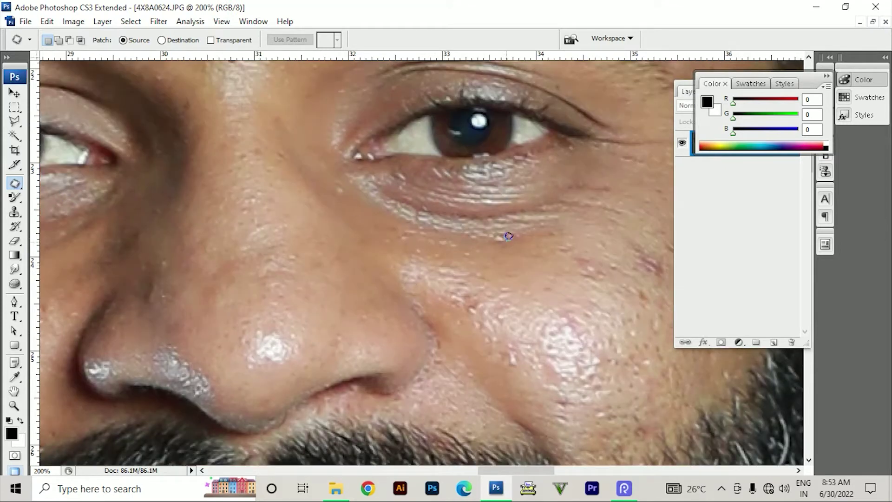
drag(509, 236, 348, 247)
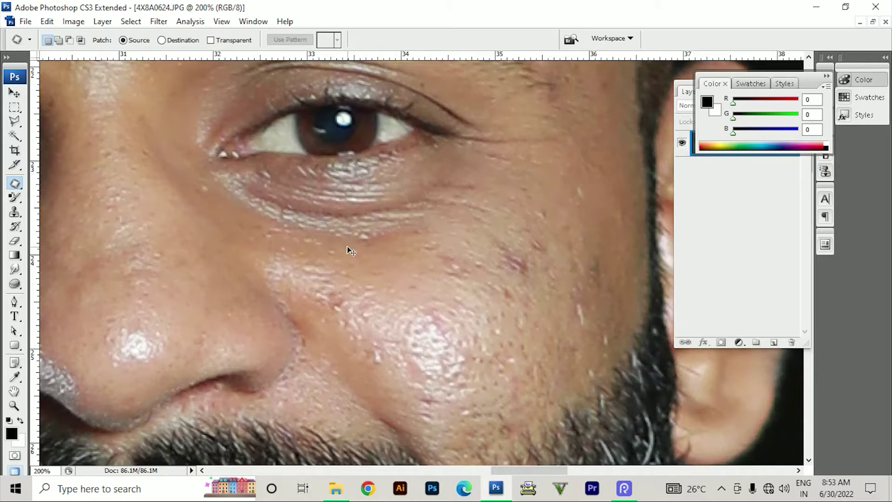
key(ctrl+minus)
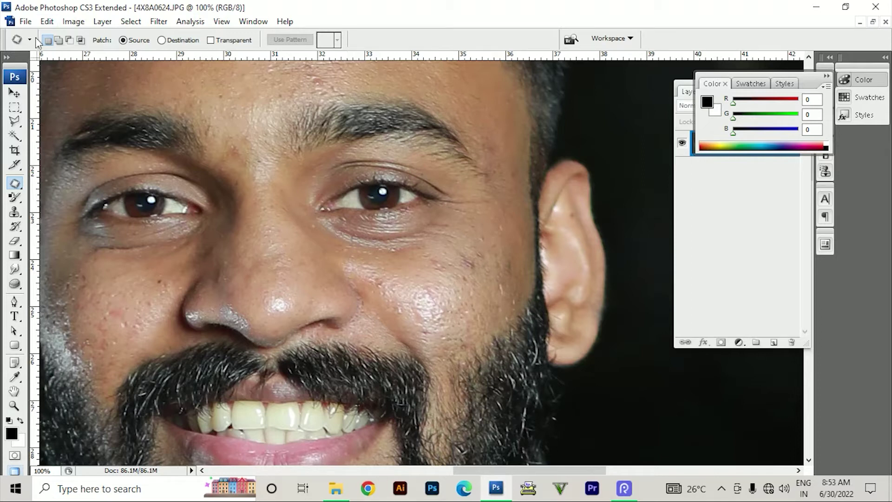
Switch to the Clone Stamp tool and set its opacity and flow to 100%
click(14, 212)
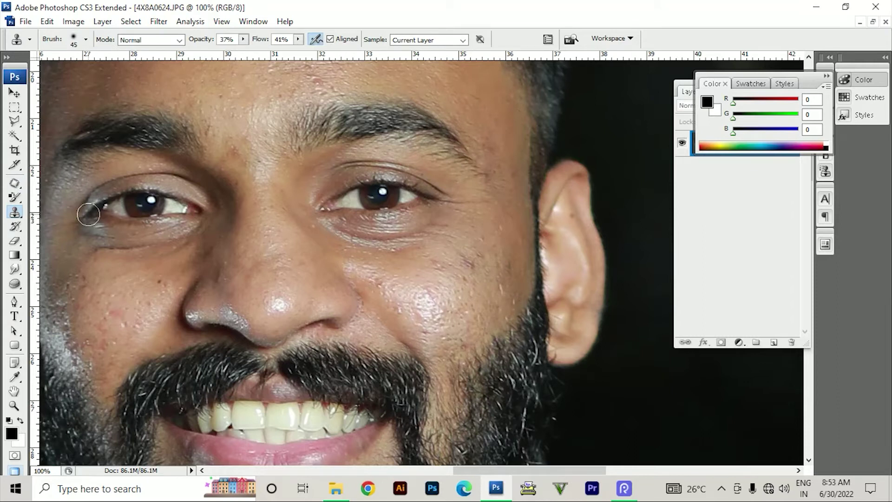
click(243, 39)
drag(260, 52, 338, 52)
click(298, 39)
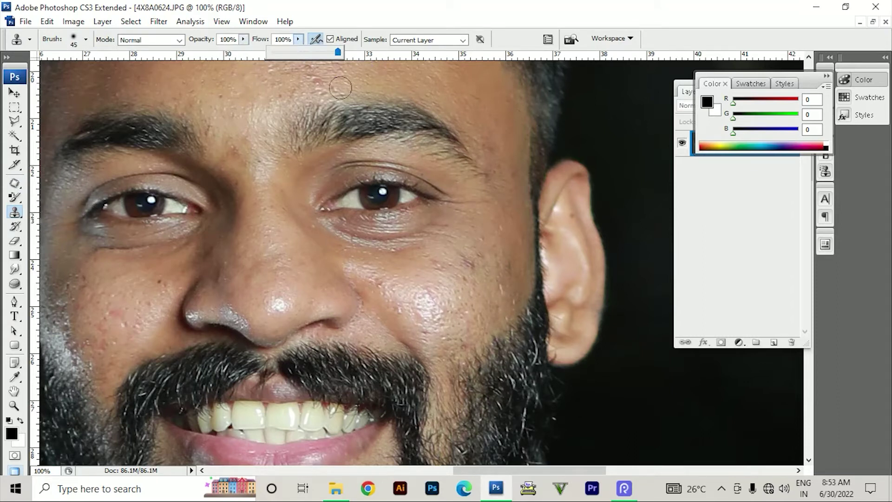
click(106, 260)
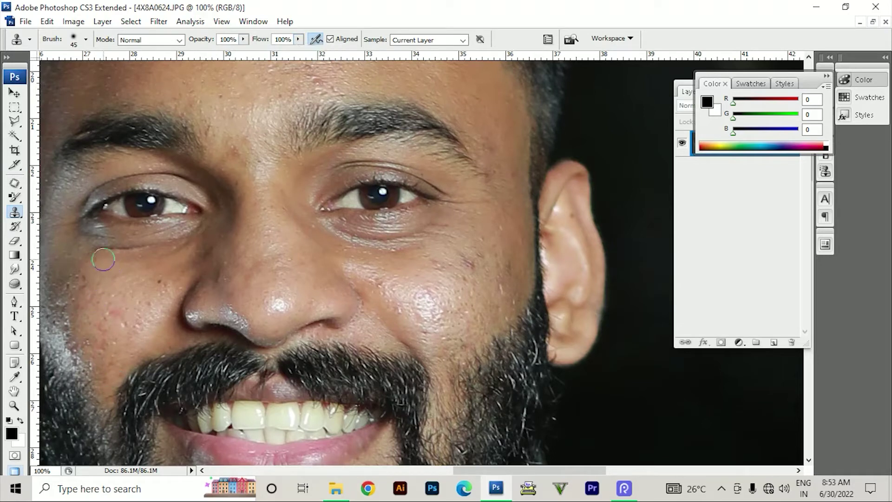
Try cloning cheek skin over the wrinkles under the eye on the photo's shadowed side with a 70 px brush, and undo it
key(bracketright)
key(bracketright)
key(bracketright)
key(ctrl+plus)
drag(263, 262, 555, 262)
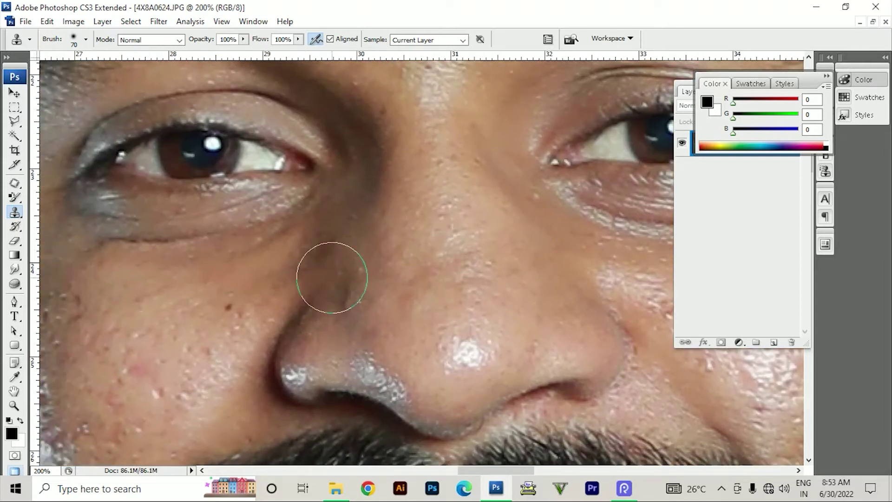
alt+click(153, 293)
mouse_move(121, 250)
mouse_down()
mouse_move(107, 226)
mouse_move(213, 231)
mouse_move(327, 205)
mouse_up()
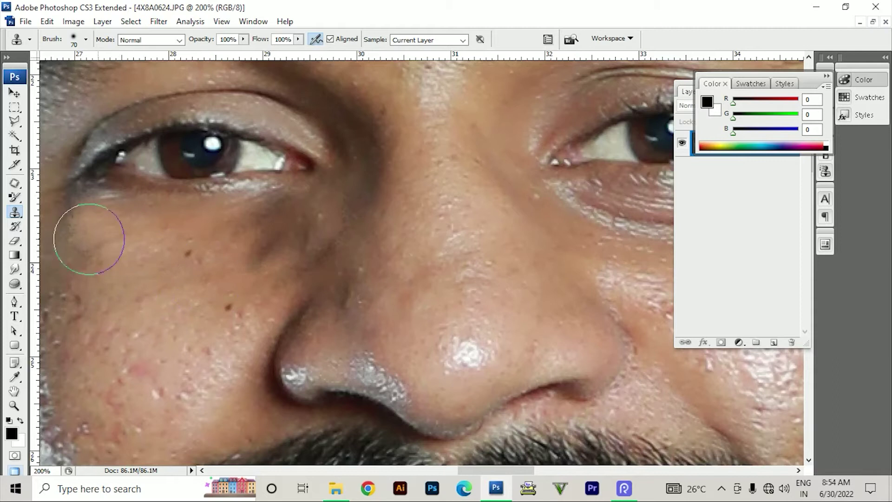
key(ctrl+z)
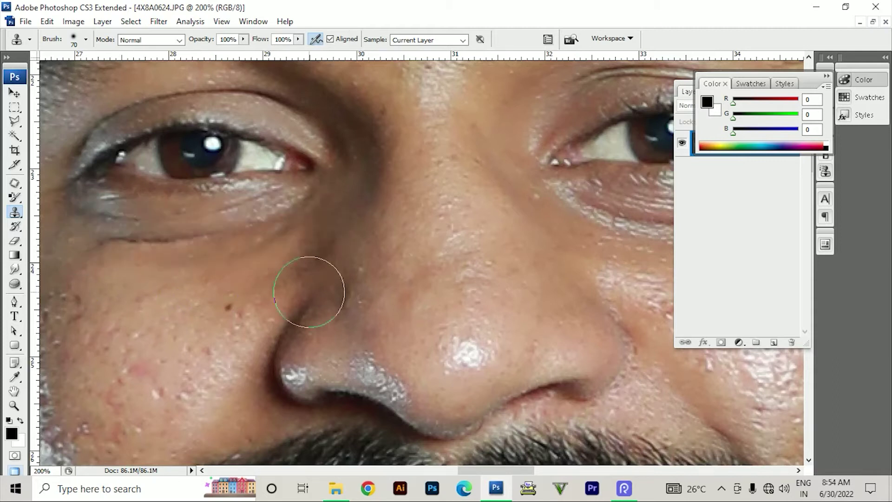
Lower the Clone Stamp's opacity to 28% and its flow to 22%
key(ctrl+minus)
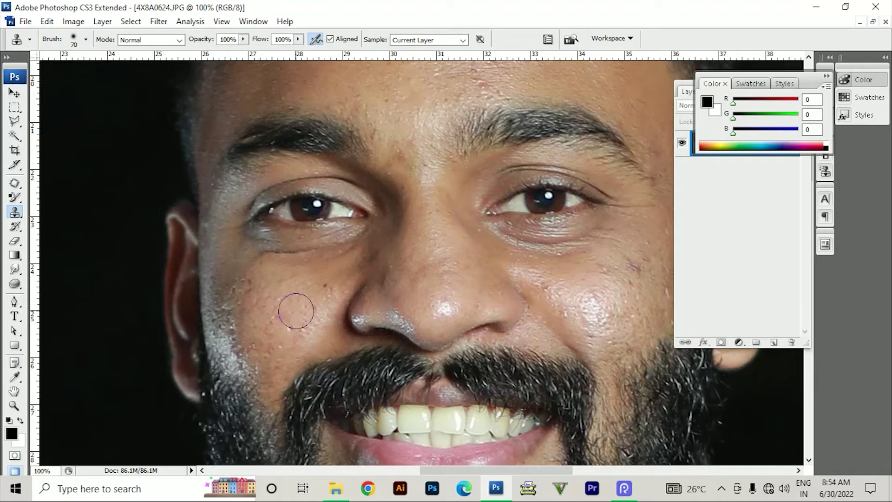
drag(380, 246, 281, 293)
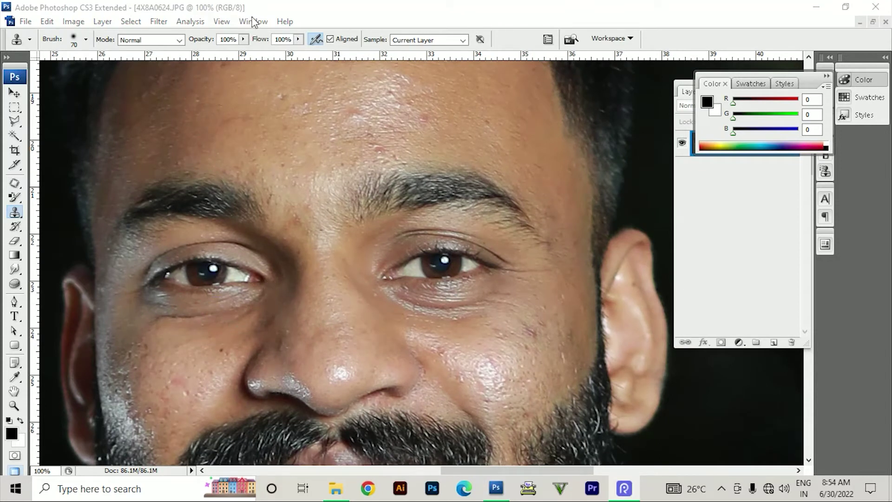
click(242, 40)
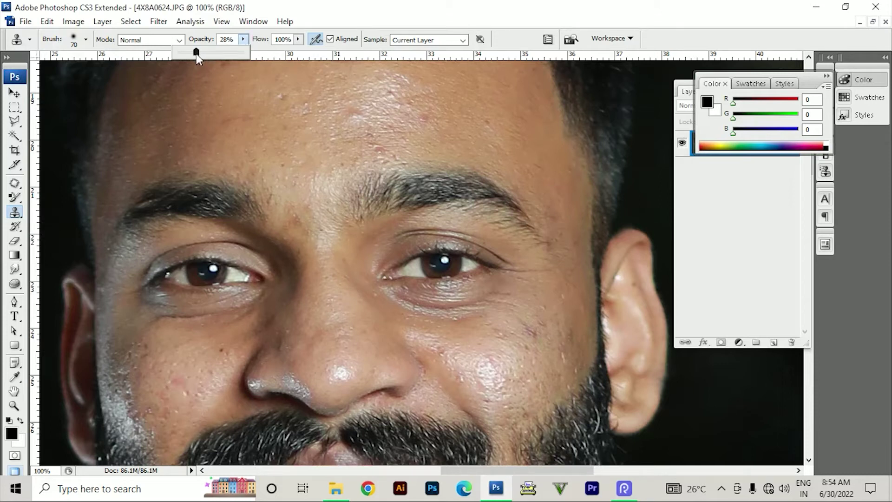
click(297, 39)
click(246, 53)
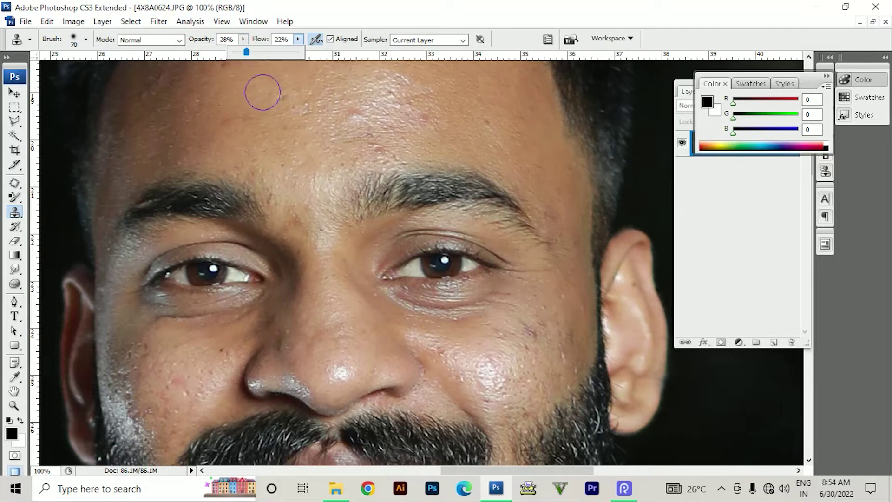
Try the hard round 19 px brush preset for the Clone Stamp and sample skin from the cheek
click(74, 45)
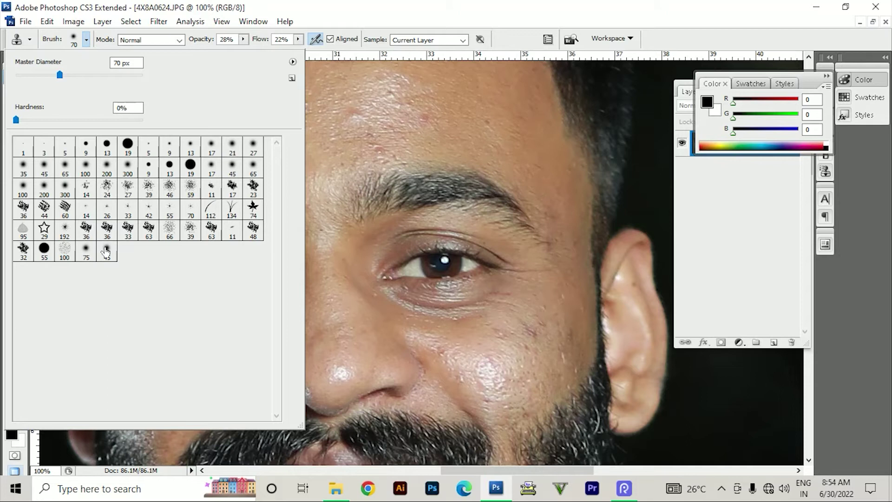
click(128, 145)
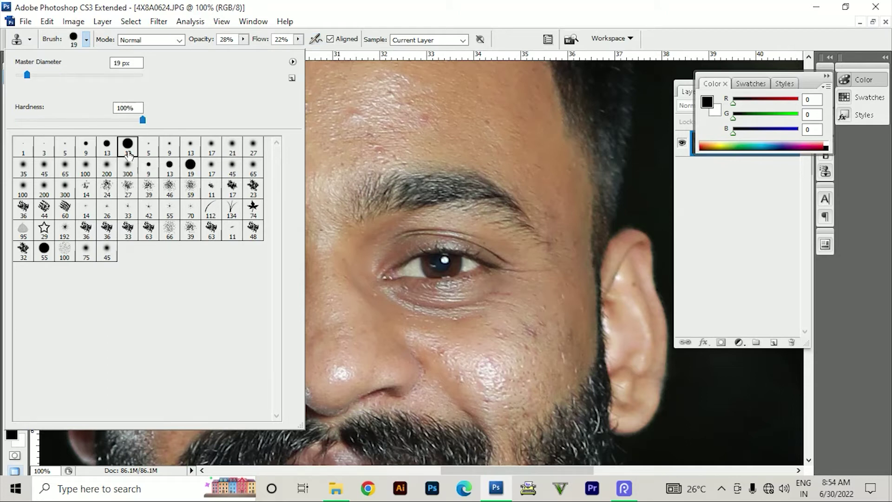
click(339, 158)
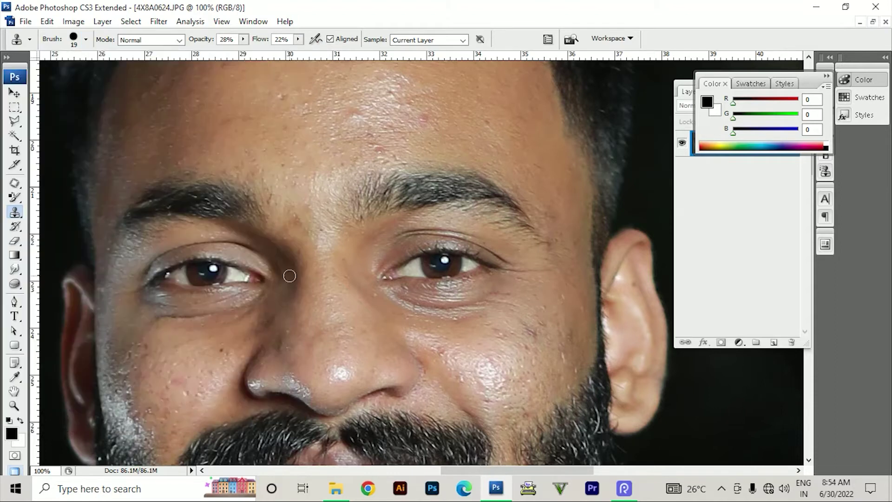
alt+click(169, 359)
Choose the soft 45 px brush preset and clone cheek skin over the crease under the eye on the shadowed side
click(85, 39)
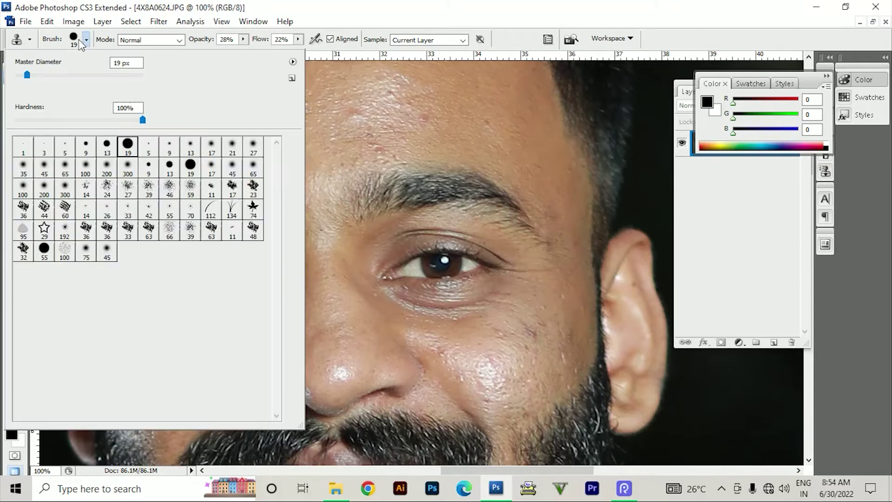
click(107, 251)
click(387, 319)
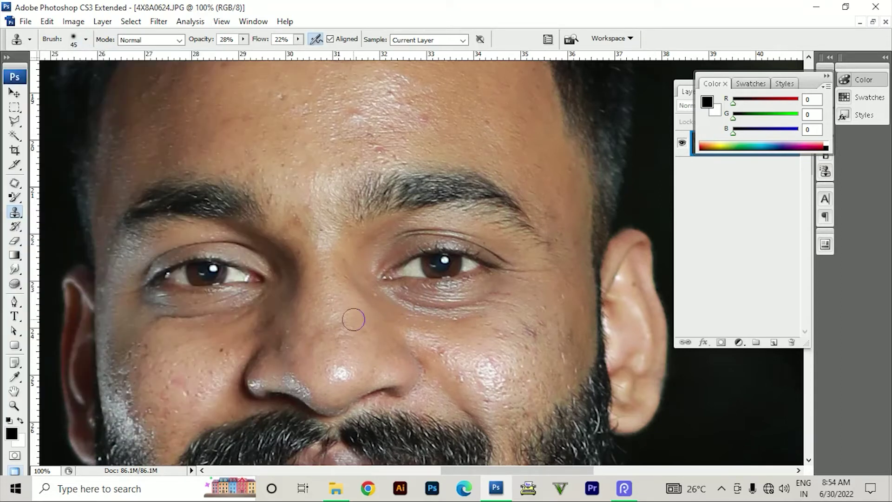
key(ctrl+plus)
drag(235, 308, 423, 252)
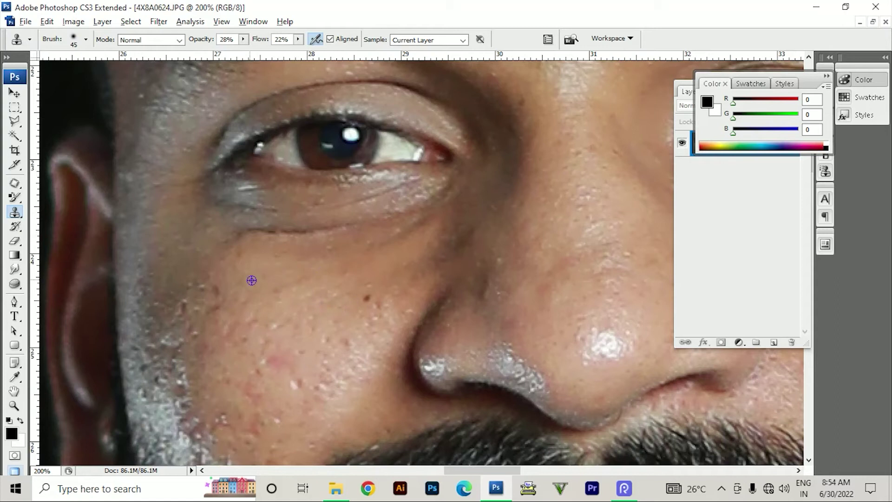
alt+click(240, 274)
mouse_move(236, 228)
mouse_down()
mouse_move(207, 203)
mouse_move(217, 213)
mouse_up()
Examine the skin under the other eye and across the adjoining cheek up close
scroll(378, 245, right, 8)
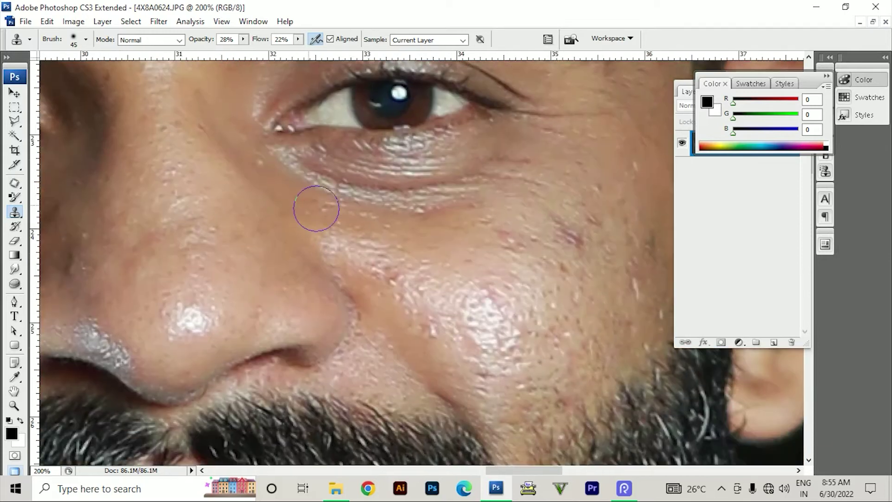
scroll(464, 233, up, 2)
scroll(464, 232, right, 4)
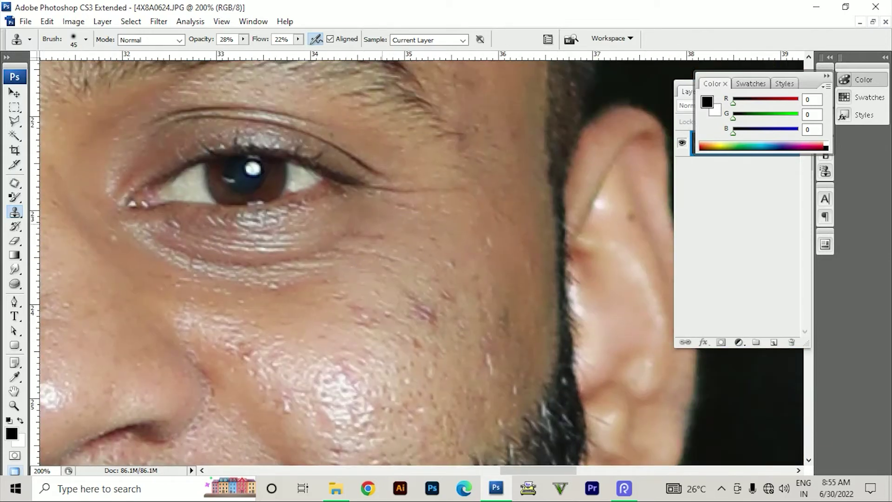
scroll(396, 261, down, 4)
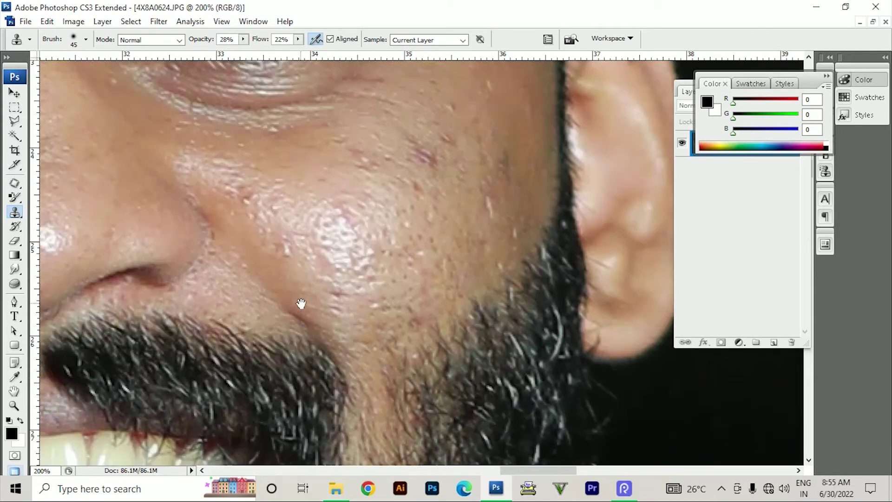
scroll(384, 271, left, 8)
scroll(384, 272, left, 2)
scroll(418, 232, up, 3)
scroll(418, 233, right, 4)
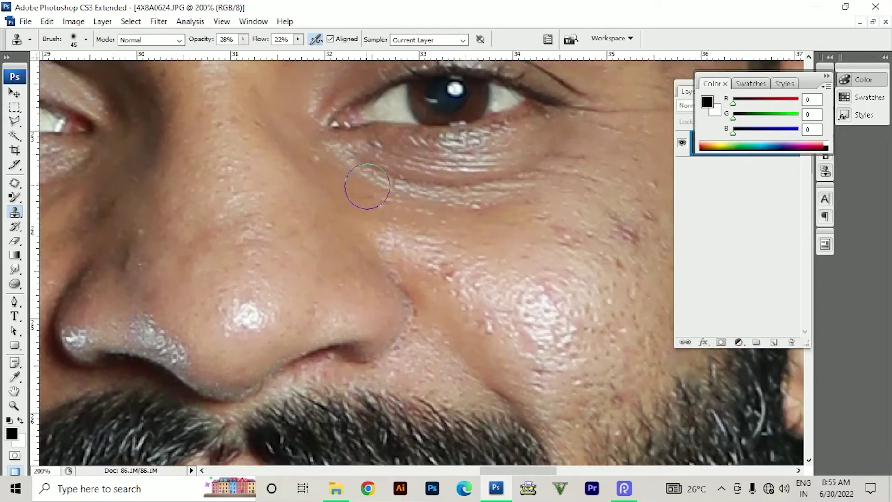
Examine the nose, moustache, eyes and brows up close for remaining skin flaws
scroll(233, 258, left, 5)
scroll(234, 259, down, 1)
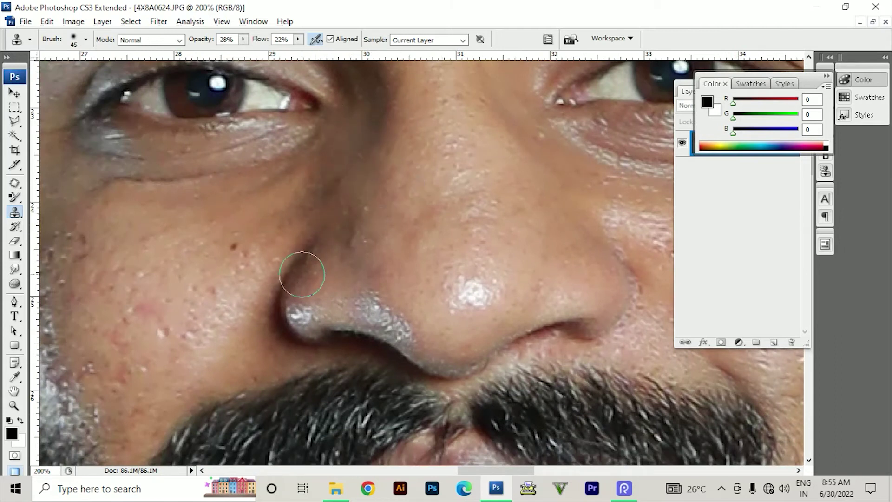
scroll(444, 232, down, 2)
scroll(418, 214, right, 2)
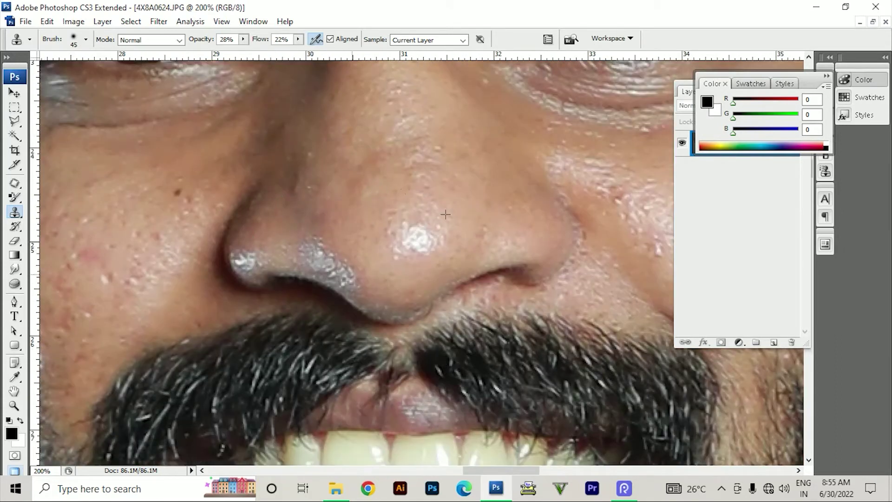
drag(491, 191, 351, 235)
drag(346, 265, 365, 380)
drag(318, 277, 330, 376)
alt+click(329, 250)
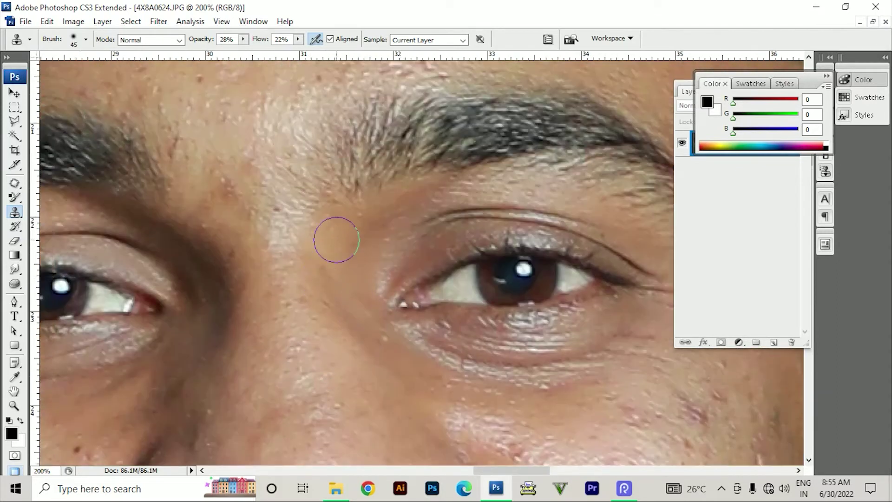
drag(337, 239, 336, 373)
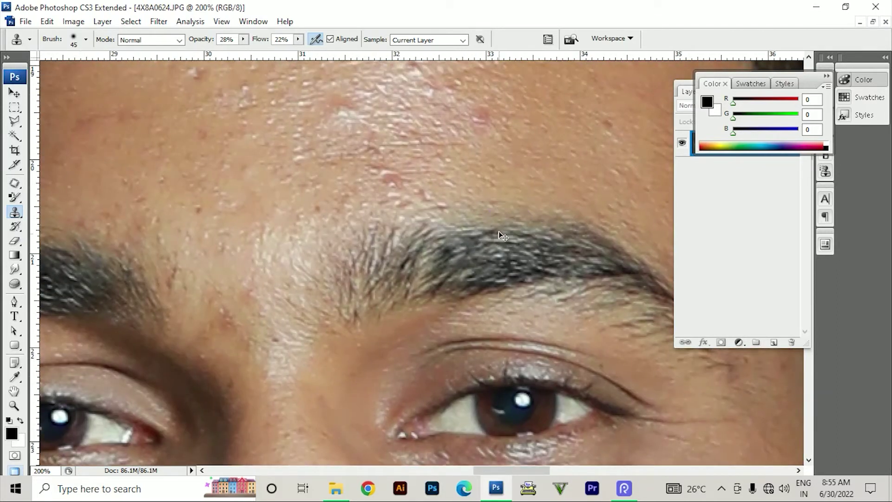
Inspect the forehead, the hairline and the eye on the shadowed side, and review the whole face
key(ctrl+minus)
key(ctrl+minus)
drag(443, 263, 378, 199)
key(ctrl+plus)
key(ctrl+plus)
drag(348, 140, 399, 298)
key(super)
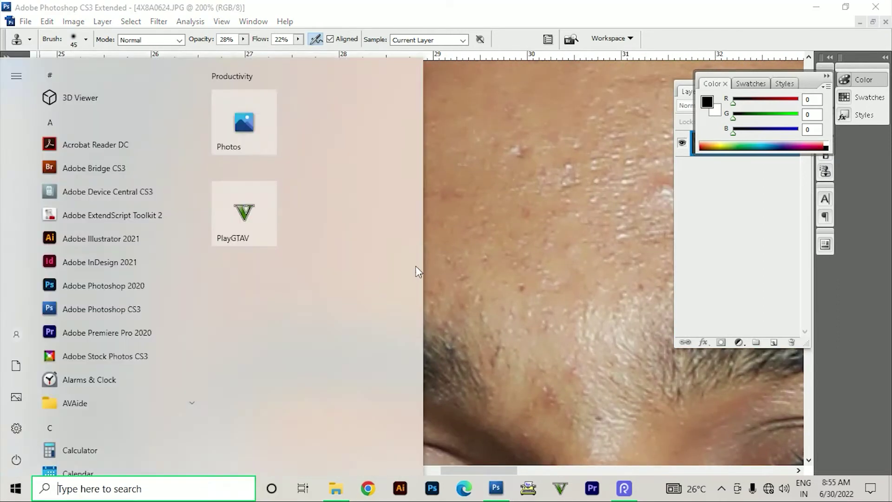
key(super)
alt+click(380, 250)
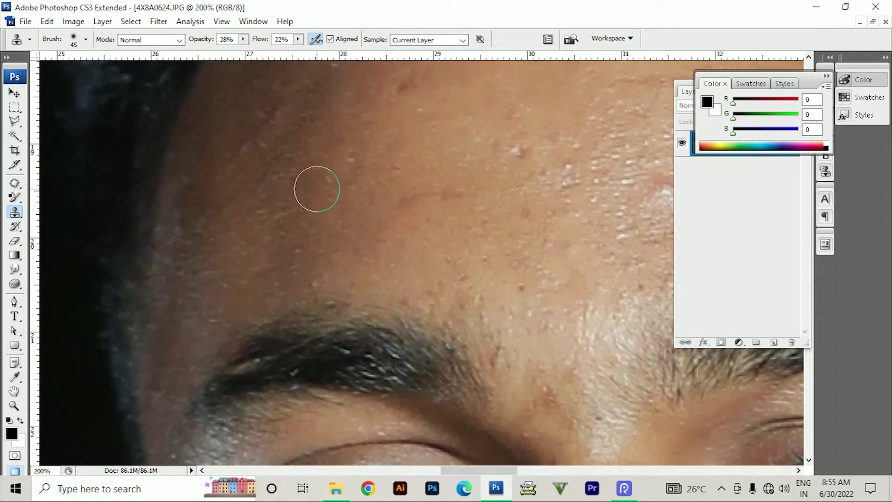
drag(284, 178, 291, 293)
drag(272, 79, 230, 292)
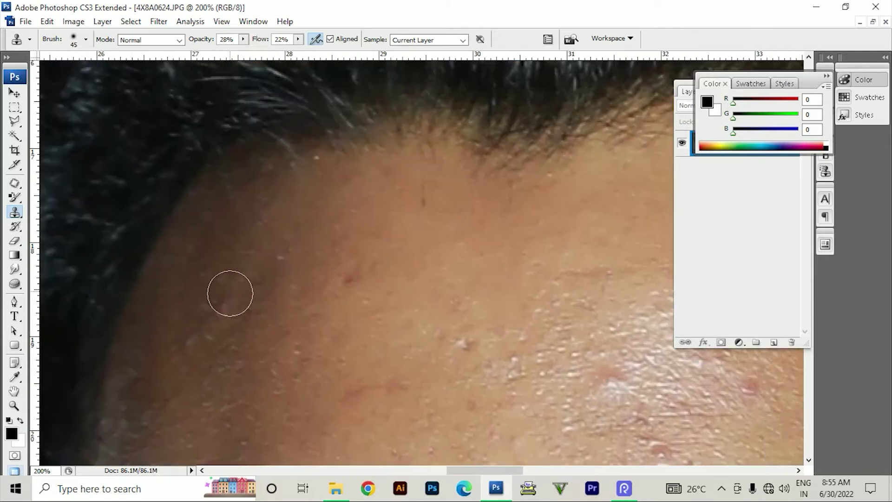
scroll(191, 327, down, 10)
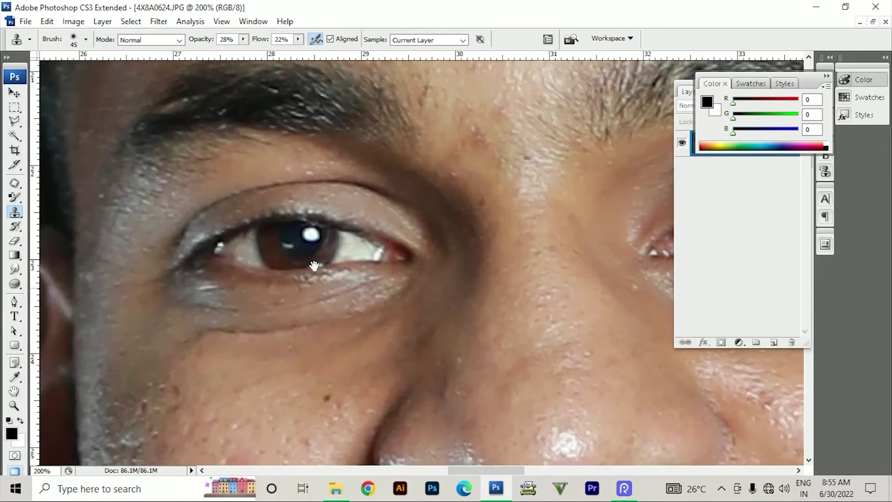
scroll(275, 358, up, 2)
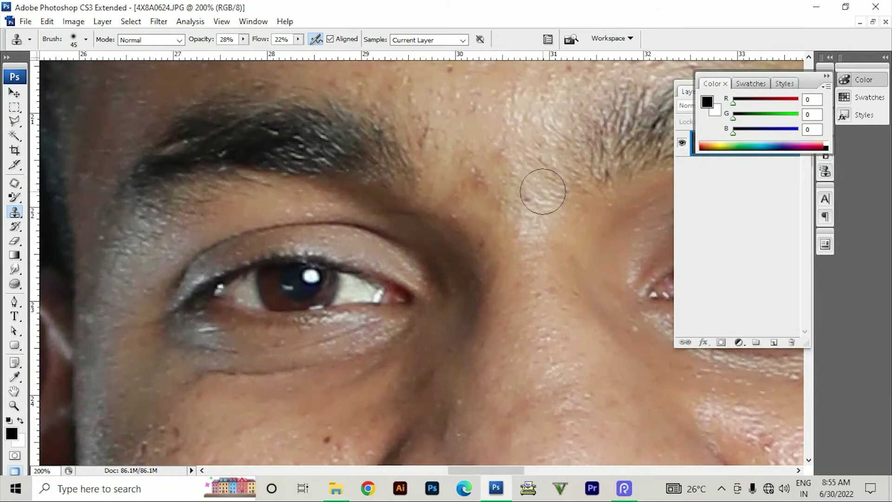
key(ctrl+minus)
key(ctrl+minus)
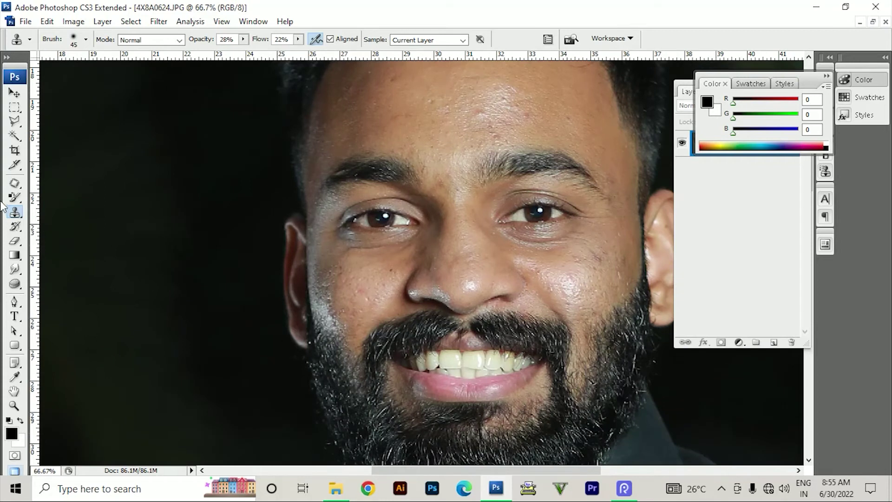
Switch to the Pattern Stamp tool and return to the Clone Stamp tool
right_click(15, 212)
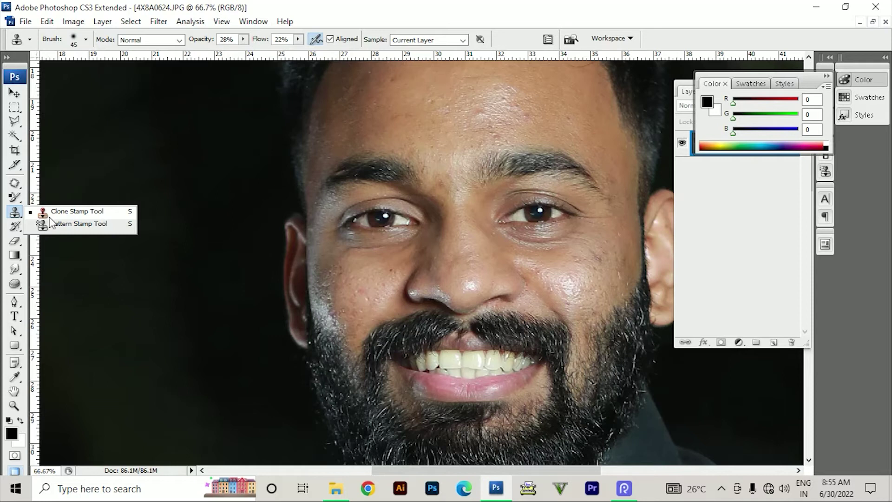
click(60, 221)
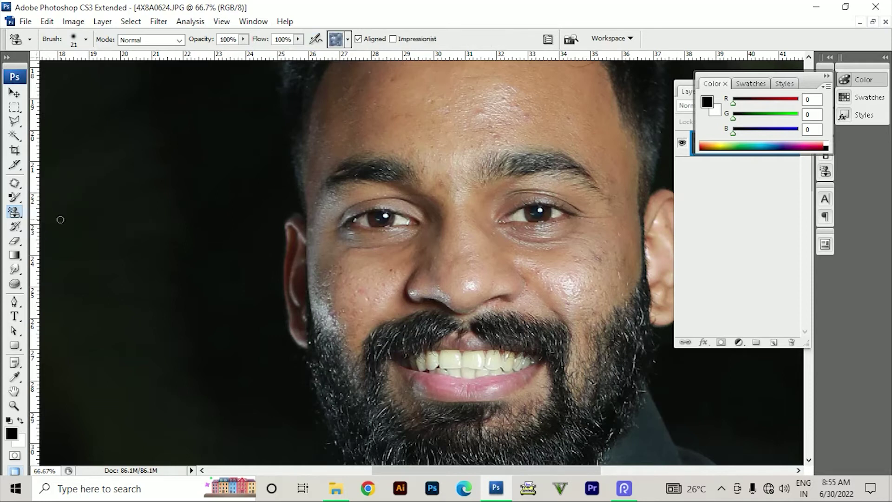
click(14, 212)
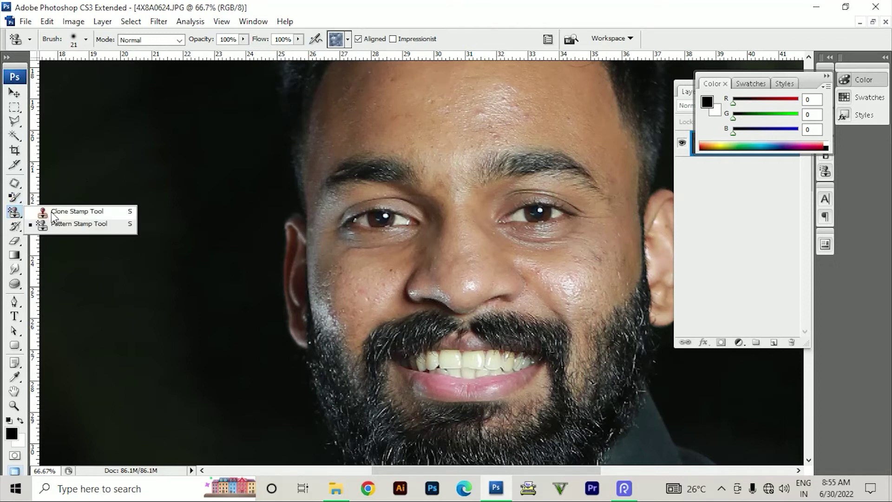
click(60, 207)
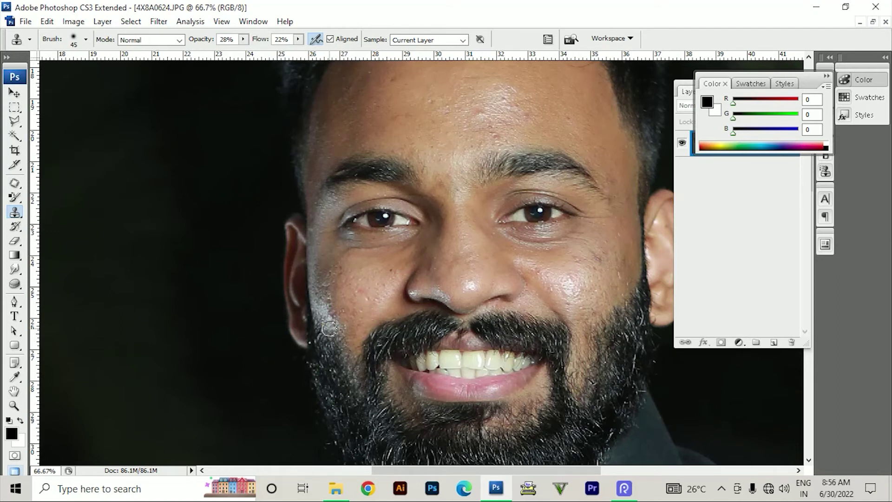
Close the retouched portrait without saving its changes
key(ctrl+w)
click(467, 198)
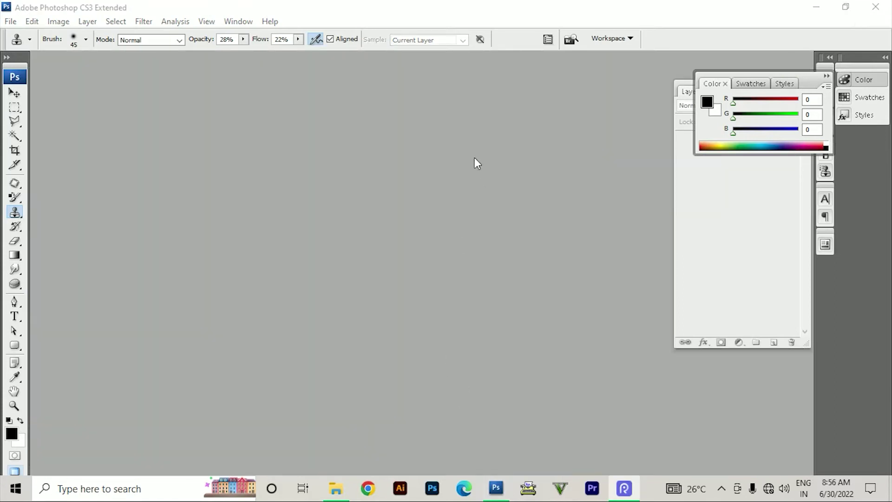
right_click(16, 213)
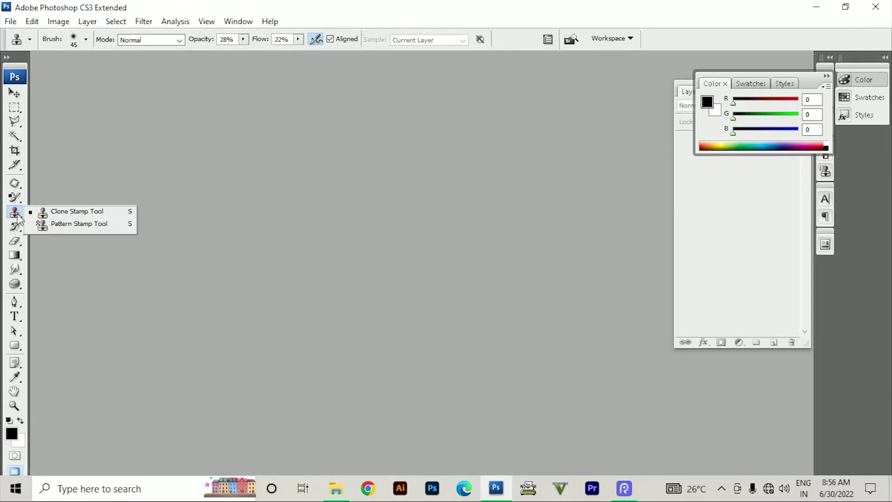
click(293, 277)
Create a new landscape document of 6 x 4 inches from the Photo preset
key(ctrl+n)
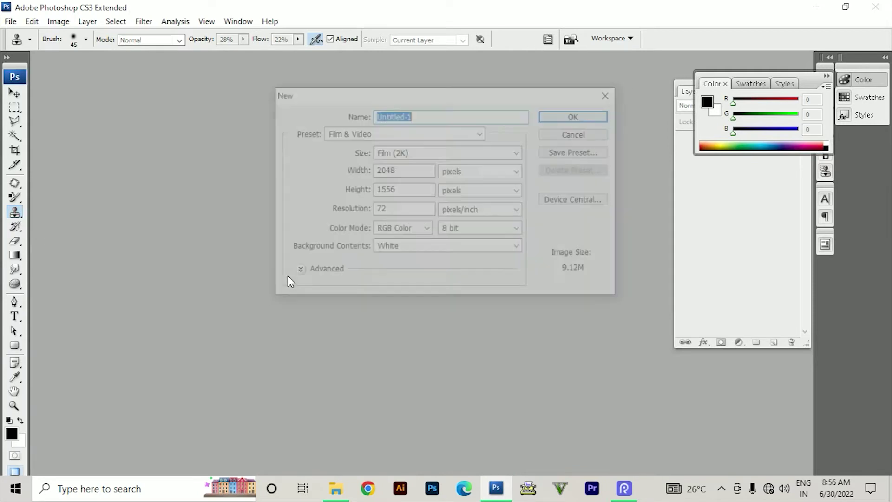
click(416, 152)
click(416, 152)
click(399, 133)
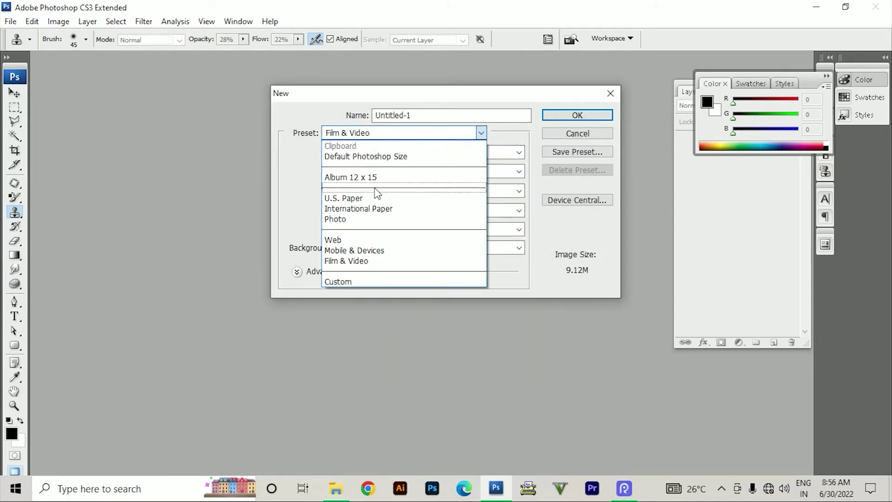
click(375, 220)
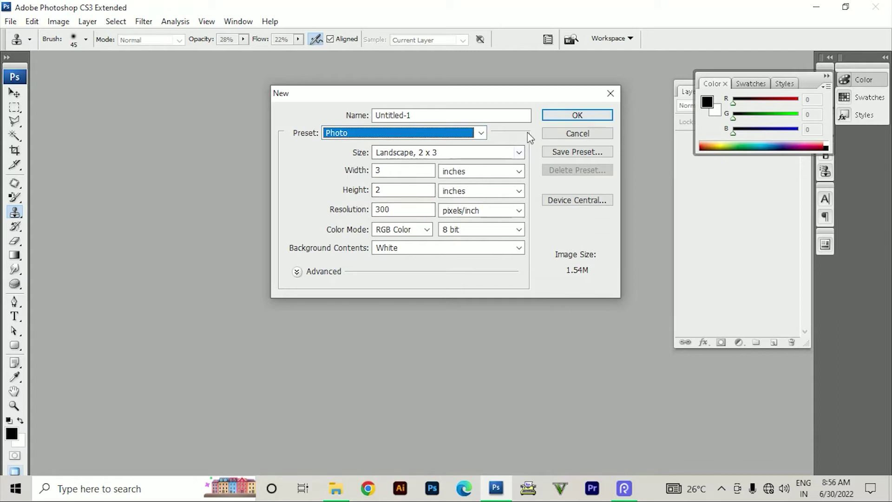
click(517, 153)
click(480, 181)
key(Return)
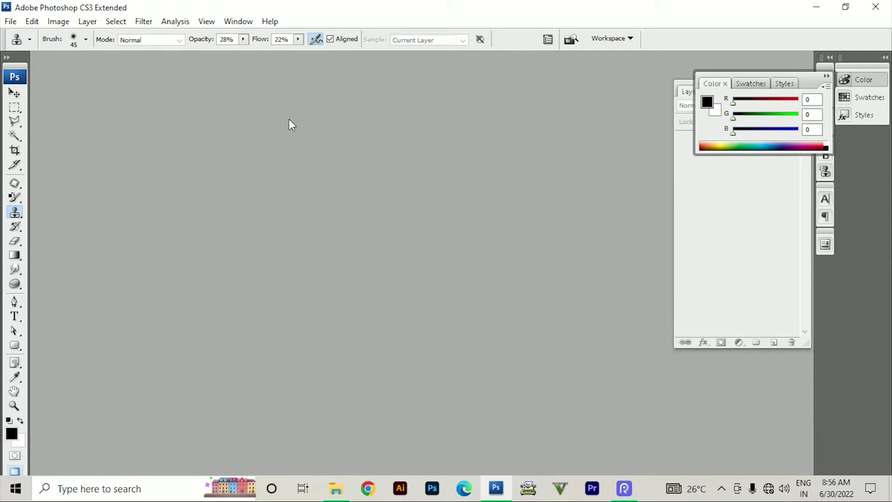
Activate the Pattern Stamp tool, append the Color Paper pattern set and pick its light pink ribbed pattern
right_click(14, 217)
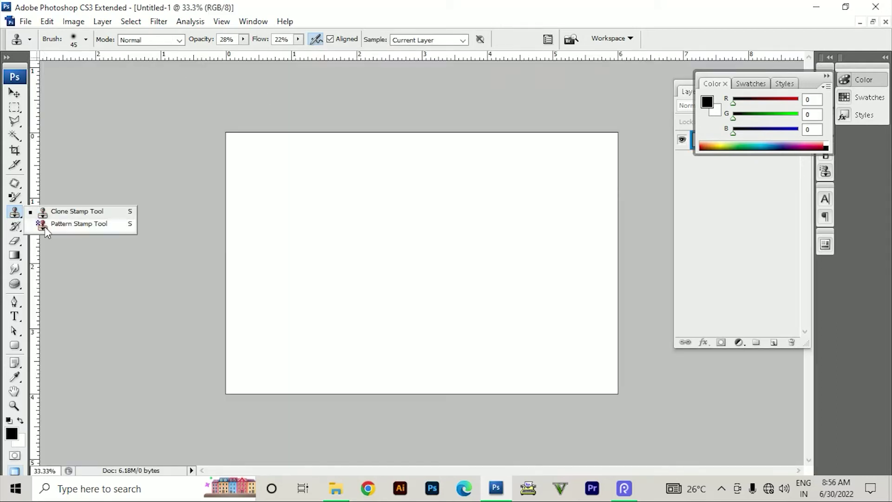
click(70, 223)
click(335, 40)
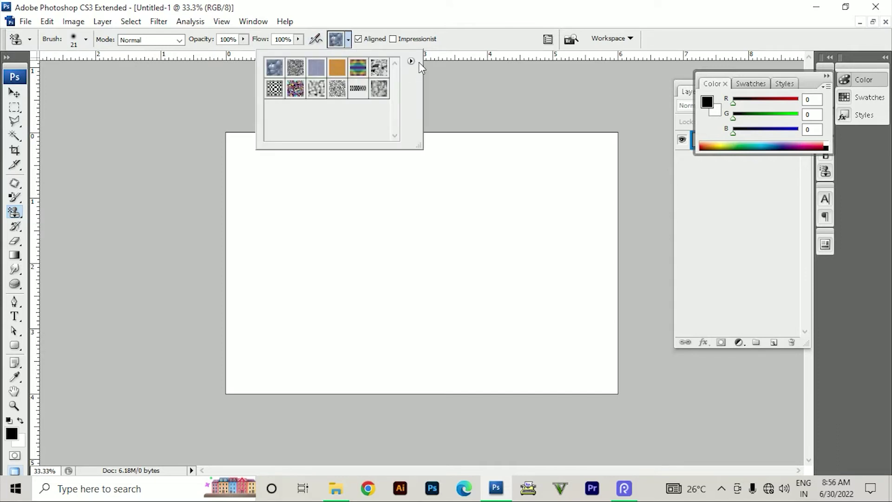
click(411, 61)
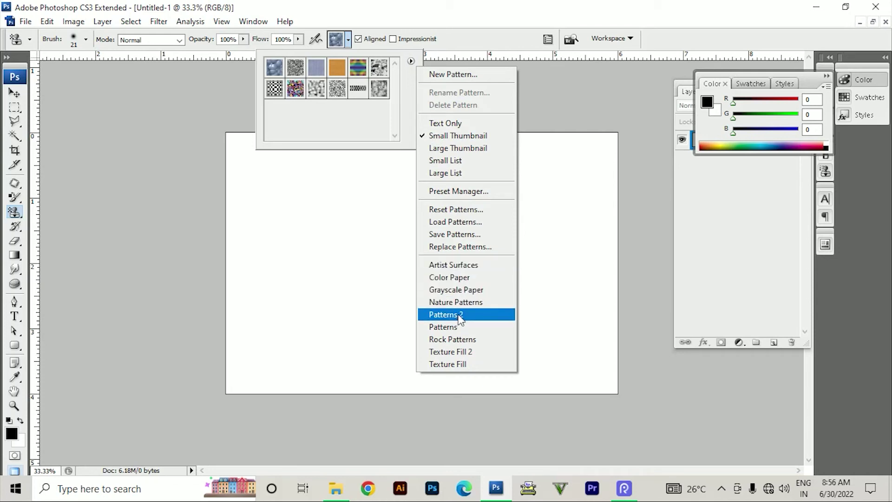
click(443, 277)
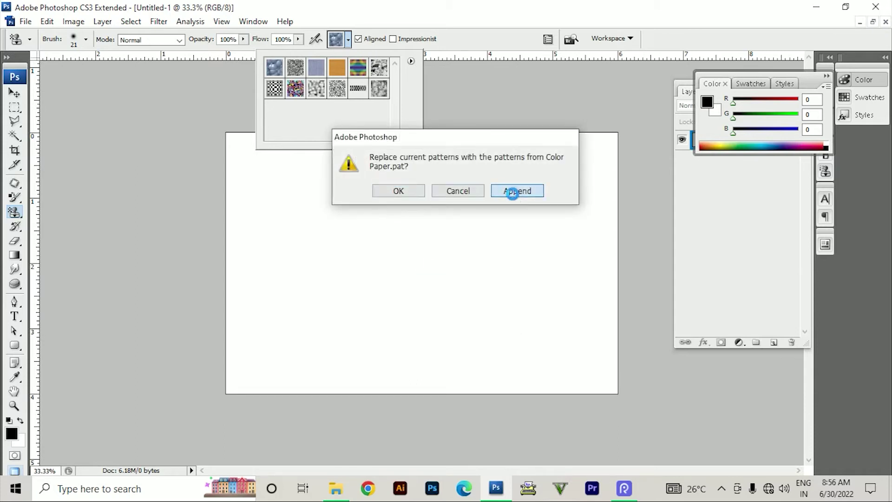
click(516, 191)
scroll(335, 129, down, 4)
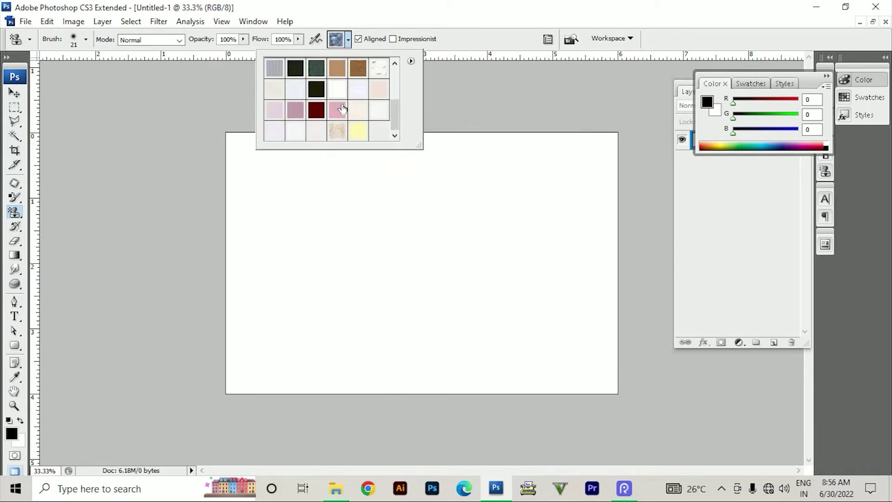
Enlarge the Pattern Stamp brush to 800 px and paint the pink pattern over the white canvas
click(309, 213)
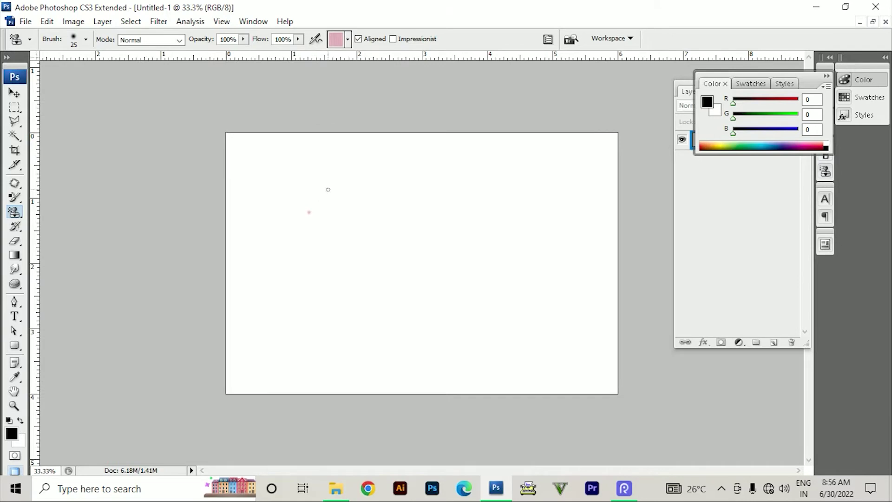
key(bracketright)
key(bracketright)
key(bracketright)
key(bracketright)
key(bracketright)
key(bracketright)
key(bracketright)
key(bracketright)
key(bracketright)
key(bracketright)
key(bracketright)
key(bracketright)
key(bracketright)
key(bracketright)
mouse_move(328, 189)
mouse_down()
mouse_move(278, 325)
mouse_move(398, 378)
mouse_move(497, 171)
mouse_move(372, 325)
mouse_move(581, 371)
mouse_up()
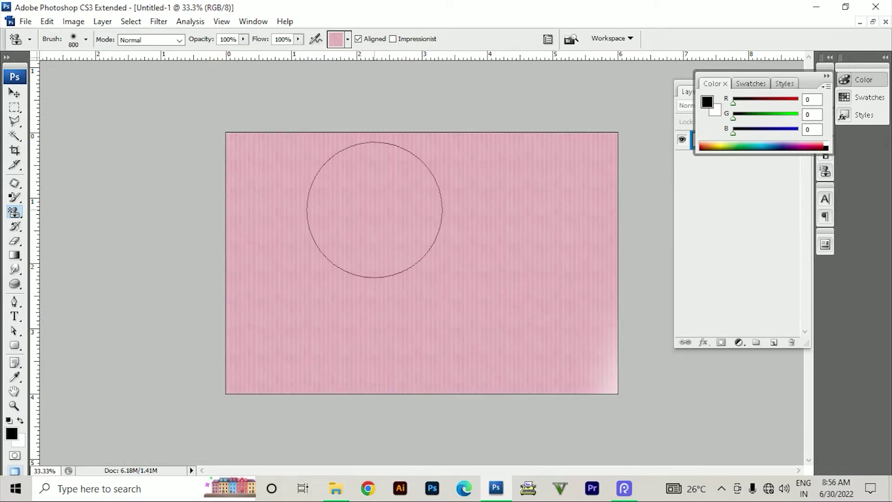
Lower the Pattern Stamp's opacity to 34%, paint over the canvas's pale lower corner, and reduce the flow to 25%
click(244, 40)
drag(241, 55, 200, 55)
drag(468, 399, 580, 376)
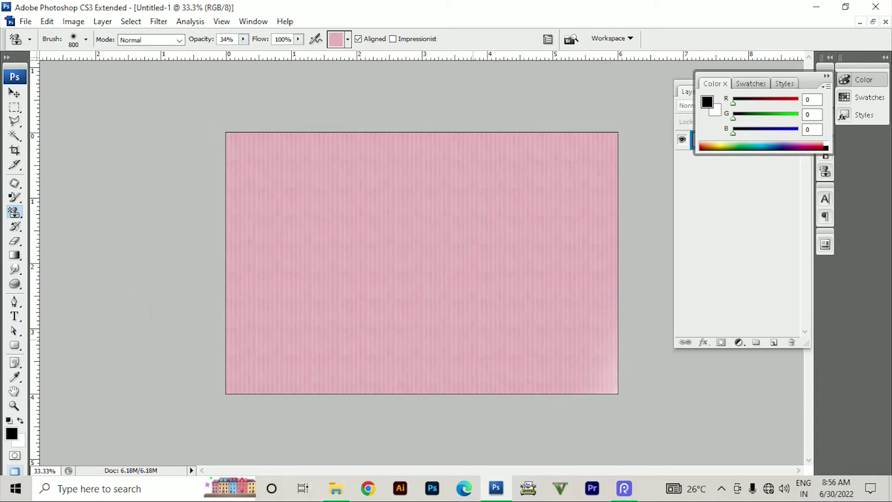
click(298, 39)
drag(298, 52, 250, 60)
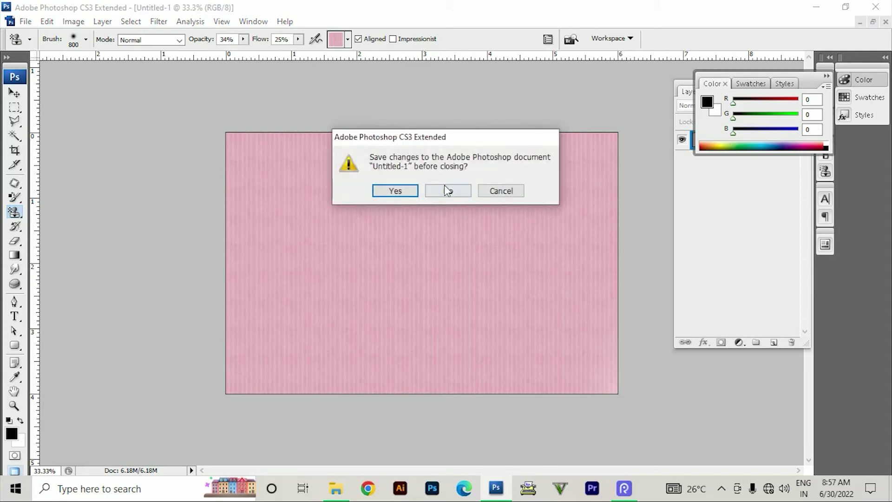
Close the pattern document without saving and activate the History Brush tool
click(490, 194)
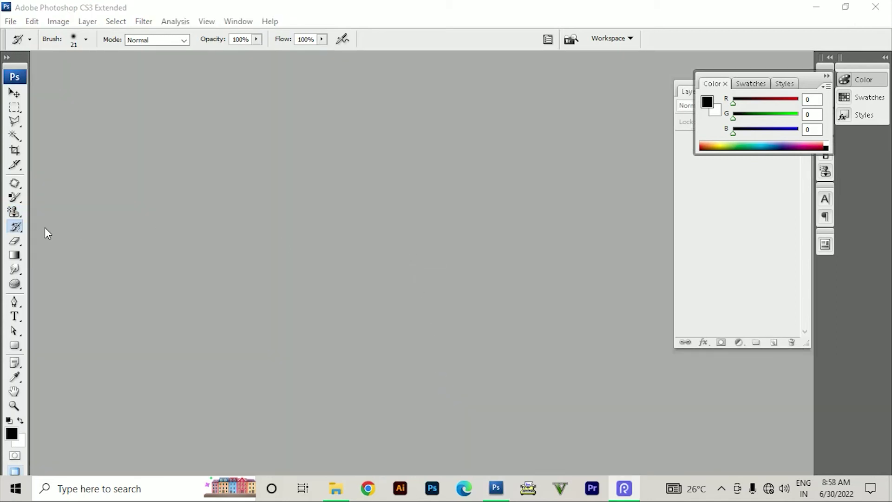
click(16, 227)
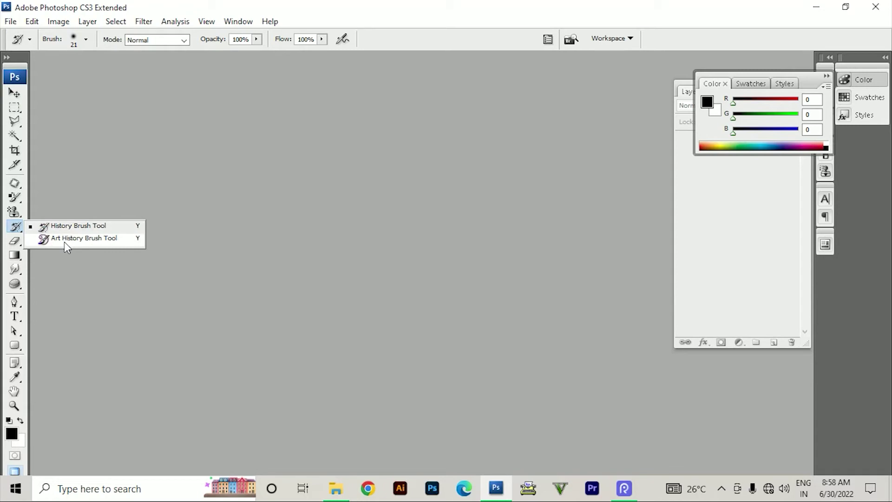
click(75, 227)
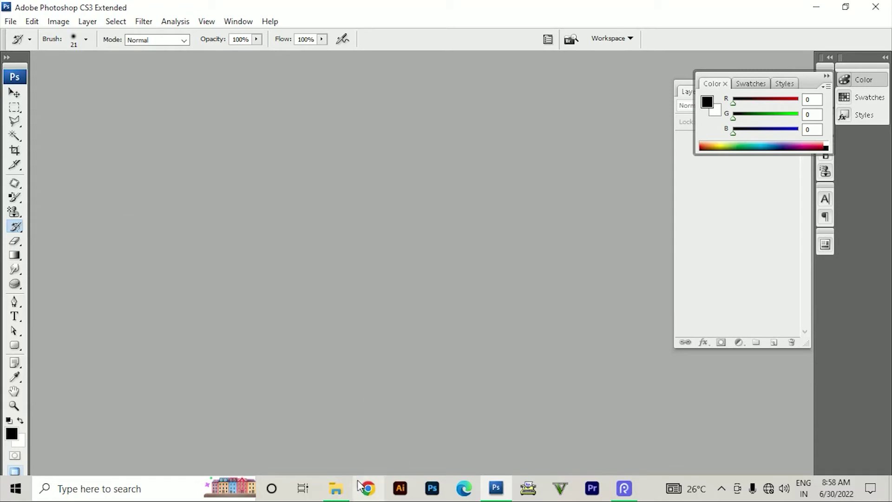
Open 4X8A0618.JPG from File Explorer and fill the whole image with black and finally with the white background color
click(336, 488)
drag(522, 93, 319, 293)
key(alt+BackSpace)
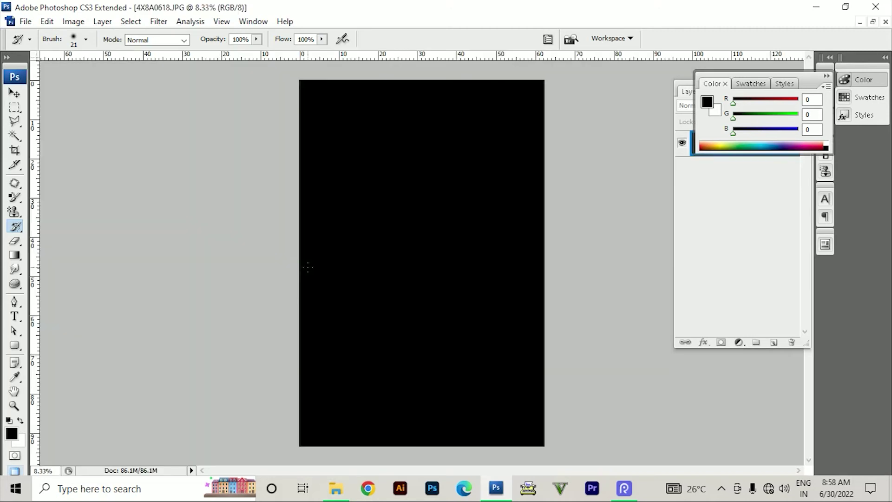
key(ctrl+BackSpace)
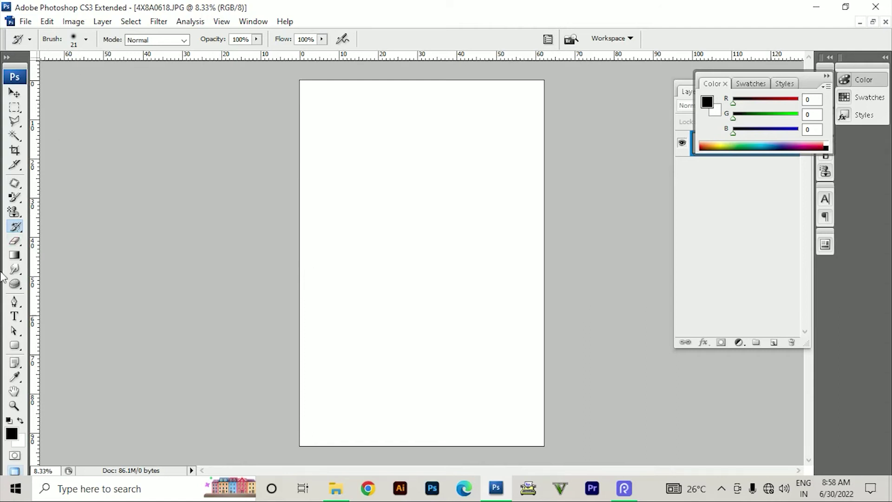
Enlarge the History Brush to 1000 px, paint the portrait back over the white canvas, and revert the image
click(16, 227)
click(48, 226)
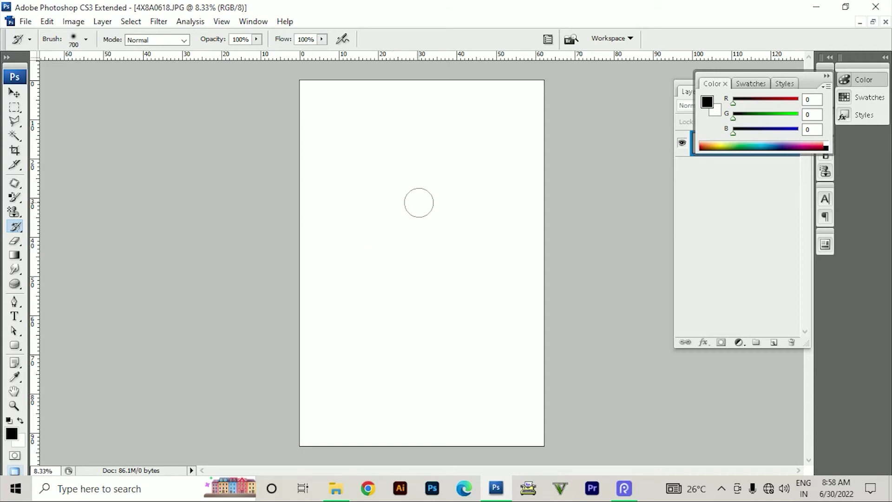
key(bracketright)
key(bracketright)
key(bracketright)
mouse_move(350, 223)
mouse_down()
mouse_move(229, 231)
mouse_move(339, 254)
mouse_move(424, 129)
mouse_move(309, 159)
mouse_move(472, 44)
mouse_move(191, 204)
mouse_move(297, 288)
mouse_move(434, 350)
mouse_move(572, 187)
mouse_move(493, 170)
mouse_move(479, 205)
mouse_move(478, 259)
mouse_move(527, 135)
mouse_move(393, 321)
mouse_up()
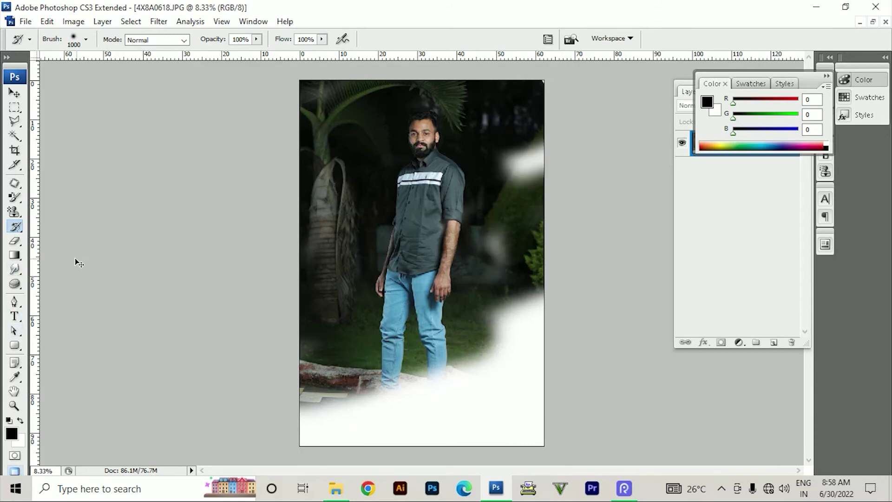
key(F12)
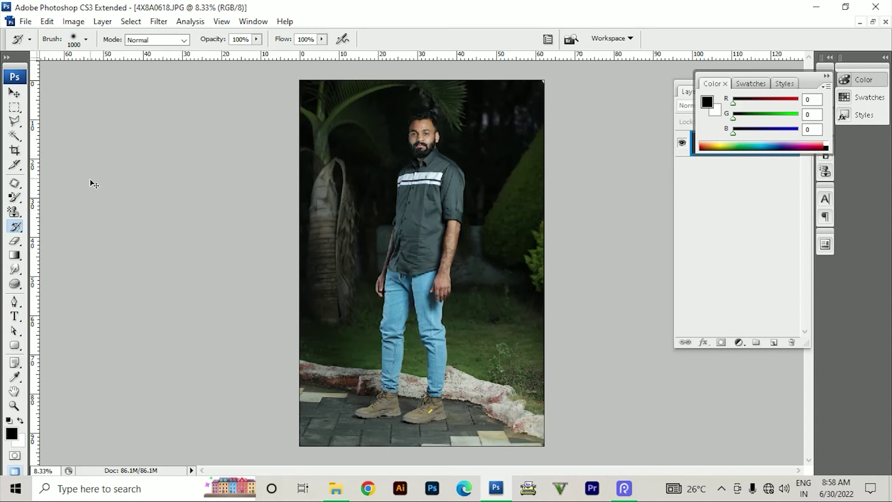
Fill the whole image with black and choose the 74 px leaf-shaped tip for the History Brush
key(alt+BackSpace)
click(86, 40)
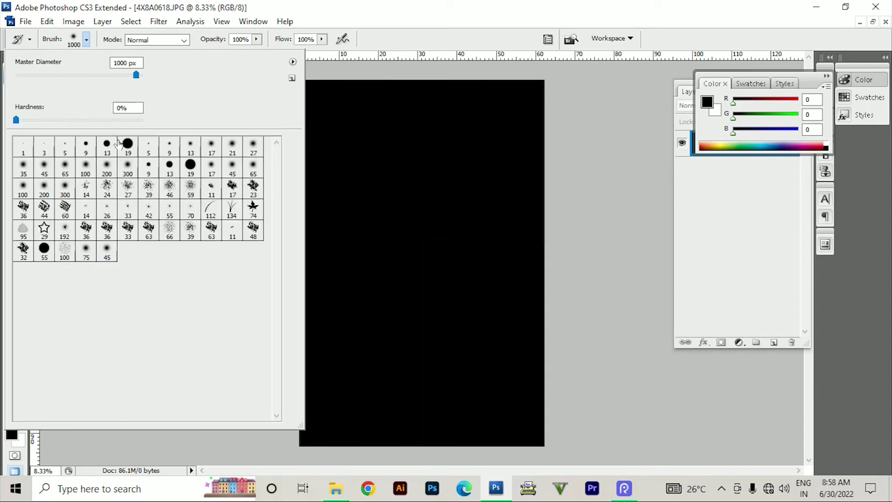
click(250, 211)
click(401, 219)
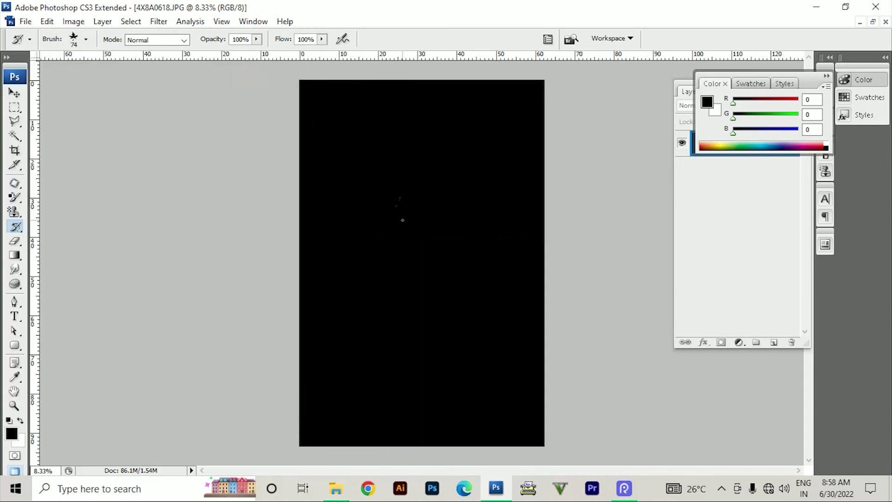
Enlarge the leaf-shaped History Brush and paint parts of the portrait back over the black canvas
key(bracketright)
key(bracketright)
key(bracketright)
key(bracketright)
key(bracketright)
mouse_move(360, 264)
mouse_down()
mouse_move(399, 177)
mouse_move(420, 154)
mouse_move(431, 157)
mouse_move(454, 282)
mouse_move(410, 372)
mouse_move(341, 400)
mouse_move(431, 277)
mouse_move(432, 148)
mouse_move(494, 216)
mouse_up()
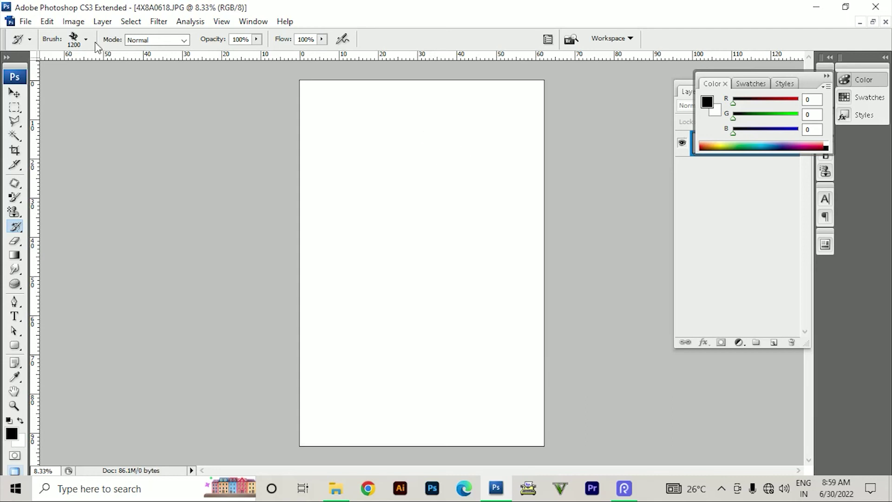
Choose the 29 px star brush tip, enlarge it to 1100 px, and paint the portrait back over the white canvas
click(72, 44)
click(46, 229)
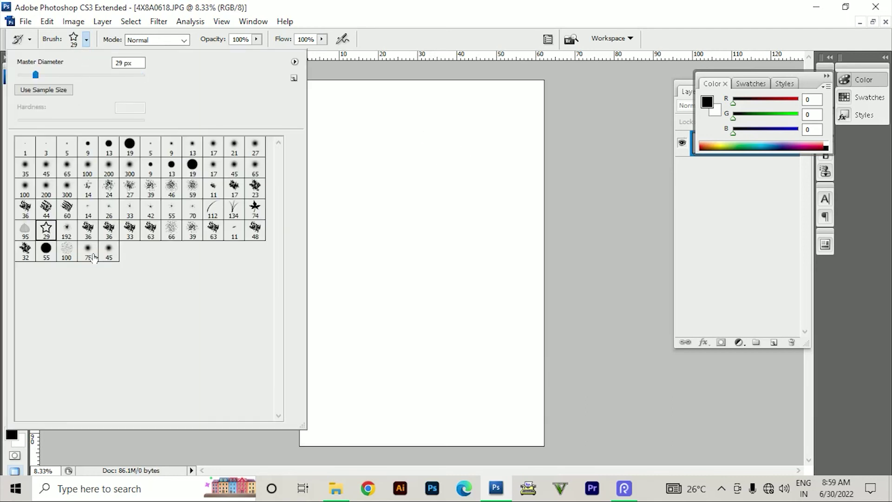
click(384, 222)
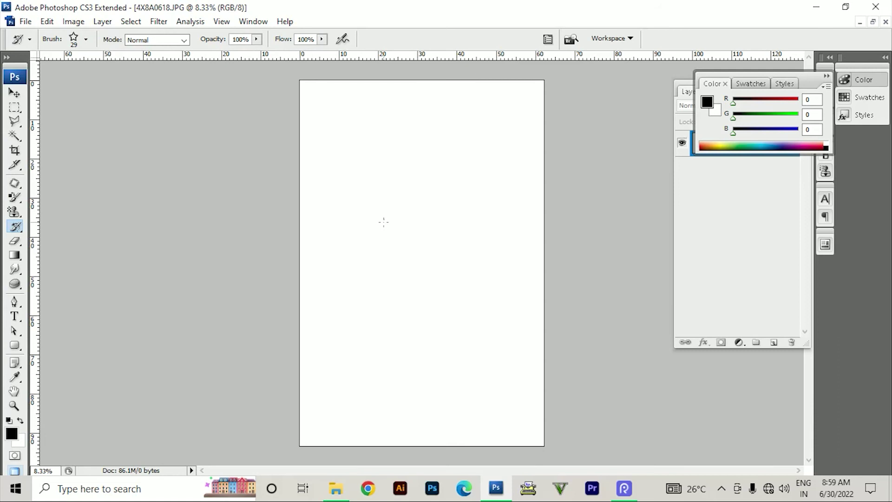
key(bracketright)
key(bracketright)
key(bracketright)
key(bracketright)
key(bracketright)
key(bracketright)
key(bracketright)
key(bracketright)
key(bracketright)
mouse_move(384, 225)
mouse_down()
mouse_move(349, 229)
mouse_move(456, 185)
mouse_move(376, 193)
mouse_move(413, 199)
mouse_move(392, 153)
mouse_move(442, 126)
mouse_move(427, 144)
mouse_move(394, 111)
mouse_move(398, 207)
mouse_move(432, 353)
mouse_move(414, 395)
mouse_move(367, 385)
mouse_move(368, 427)
mouse_move(343, 288)
mouse_move(409, 248)
mouse_move(418, 156)
mouse_move(497, 168)
mouse_move(502, 232)
mouse_move(566, 255)
mouse_move(516, 209)
mouse_move(444, 205)
mouse_move(460, 153)
mouse_move(362, 158)
mouse_move(376, 255)
mouse_move(547, 291)
mouse_move(526, 279)
mouse_move(517, 286)
mouse_move(425, 141)
mouse_move(481, 109)
mouse_up()
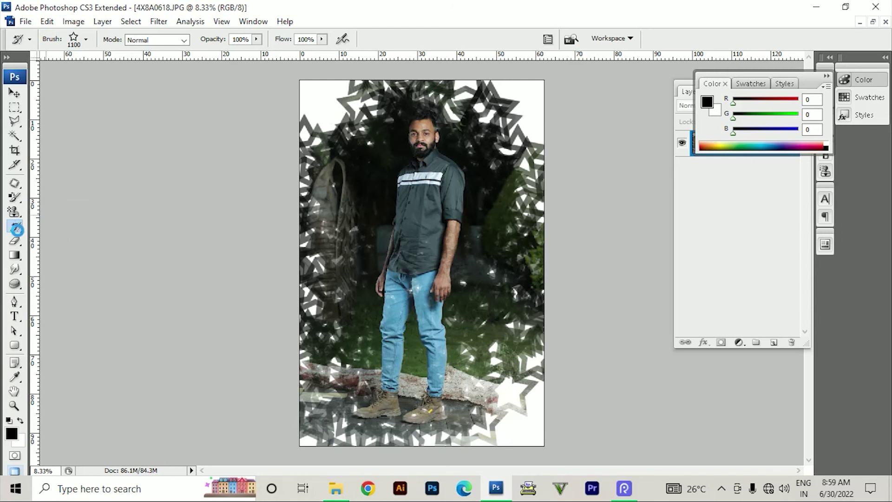
Close 4X8A0618.JPG and activate the Art History Brush for language-lab-181083.jpg
key(ctrl+z)
key(ctrl+w)
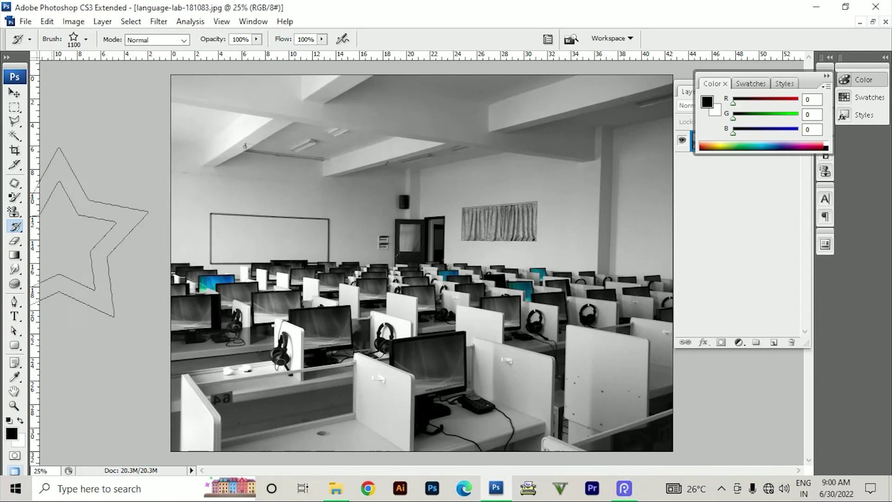
click(15, 227)
click(75, 238)
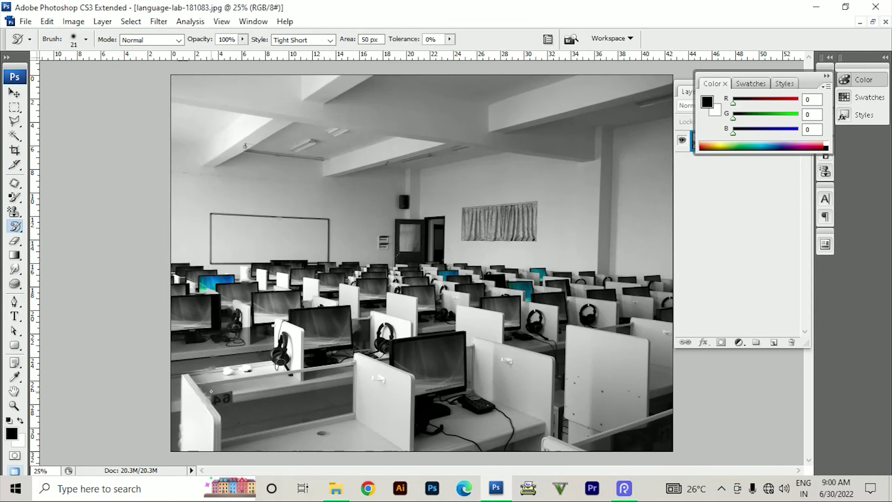
Enlarge the Art History Brush to 500 px and paint smeared strokes across most of the classroom photo
key(bracketright)
key(bracketright)
key(bracketright)
key(bracketright)
key(bracketright)
key(bracketright)
key(bracketright)
key(bracketright)
key(bracketright)
key(bracketright)
key(bracketright)
mouse_move(289, 288)
mouse_down()
mouse_move(385, 289)
mouse_move(510, 238)
mouse_move(482, 477)
mouse_move(681, 367)
mouse_up()
mouse_move(650, 214)
mouse_down()
mouse_move(612, 147)
mouse_move(397, 129)
mouse_move(242, 205)
mouse_move(399, 204)
mouse_move(335, 135)
mouse_up()
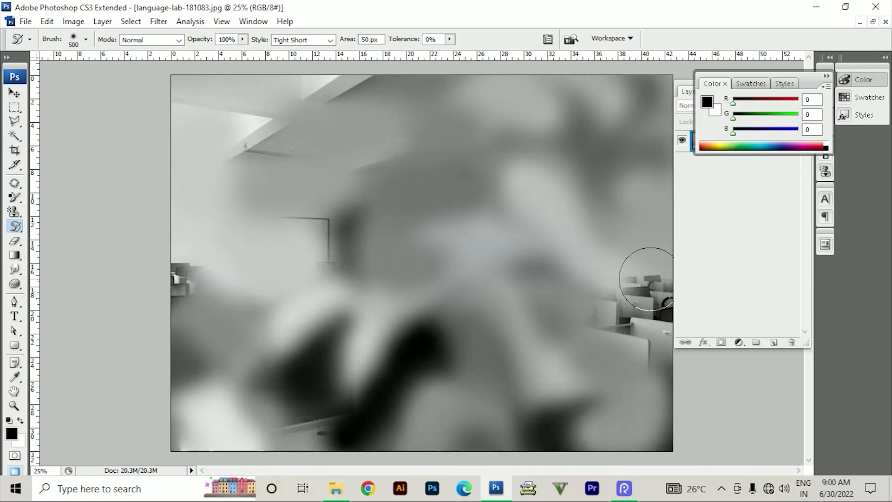
Paint Art History Brush strokes over the remaining detail along the classroom photo's side edges
mouse_move(646, 278)
mouse_down()
mouse_move(675, 304)
mouse_move(625, 350)
mouse_up()
drag(194, 299, 131, 294)
drag(629, 446, 637, 428)
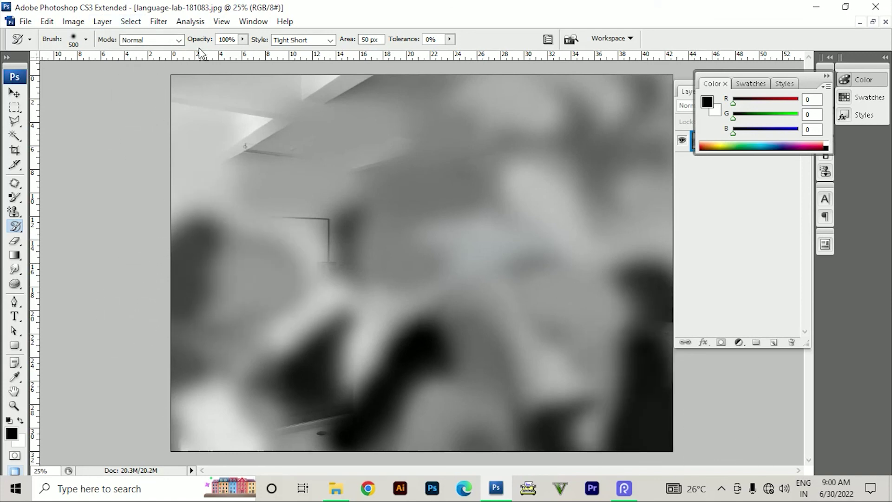
Discard the smeared strokes and paint across the classroom photo with the Art History Brush in Darken mode
click(178, 40)
click(135, 73)
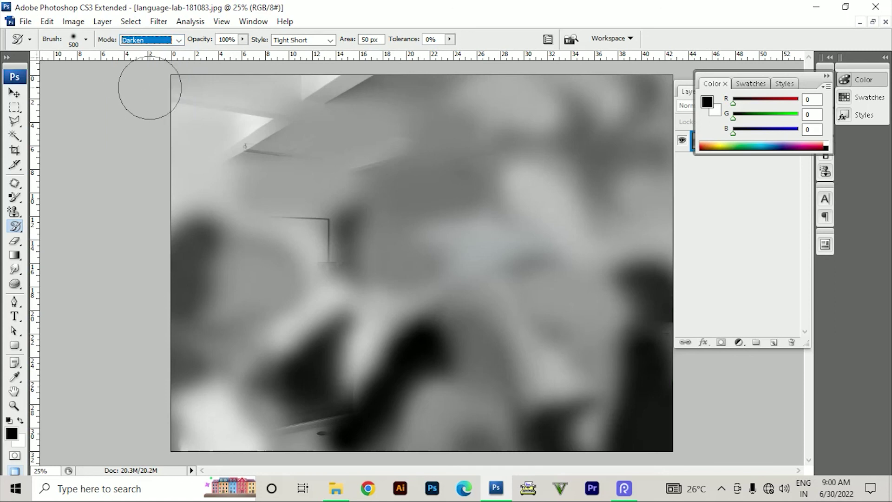
key(ctrl+z)
mouse_move(271, 263)
mouse_down()
mouse_move(374, 186)
mouse_move(585, 325)
mouse_move(325, 408)
mouse_up()
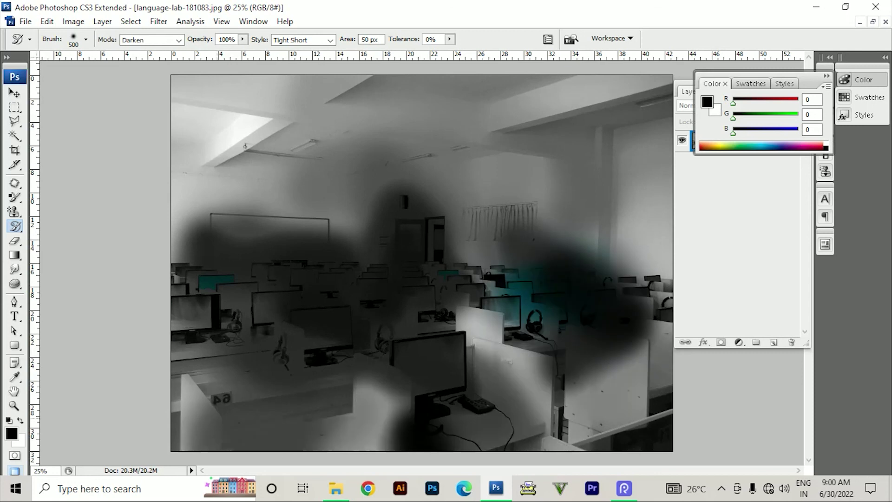
mouse_move(417, 409)
mouse_down()
mouse_move(682, 365)
mouse_move(315, 139)
mouse_move(252, 204)
mouse_move(441, 260)
mouse_up()
mouse_move(535, 344)
mouse_down()
mouse_move(730, 342)
mouse_move(641, 140)
mouse_move(484, 91)
mouse_up()
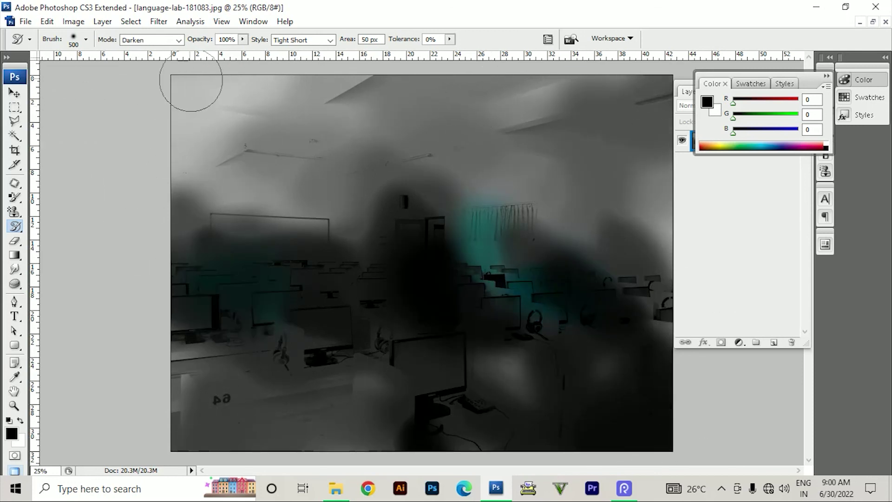
Revert the darkened photo and paint across the classroom with the Art History Brush at 54% opacity
key(F12)
drag(242, 40, 213, 54)
mouse_move(200, 195)
mouse_down()
mouse_move(297, 409)
mouse_move(511, 334)
mouse_move(464, 209)
mouse_move(490, 122)
mouse_move(604, 395)
mouse_move(241, 409)
mouse_move(143, 79)
mouse_up()
mouse_move(309, 210)
mouse_down()
mouse_move(407, 433)
mouse_move(525, 470)
mouse_move(613, 460)
mouse_up()
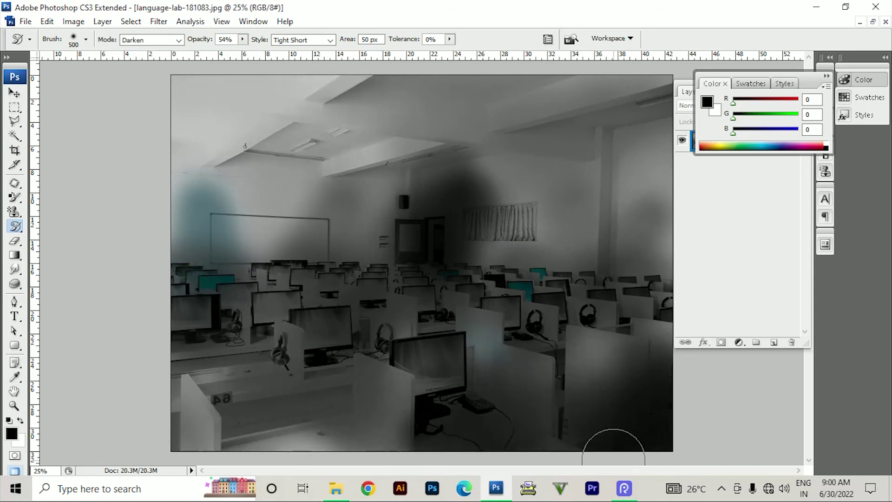
Show the available history brush tool variants
right_click(22, 224)
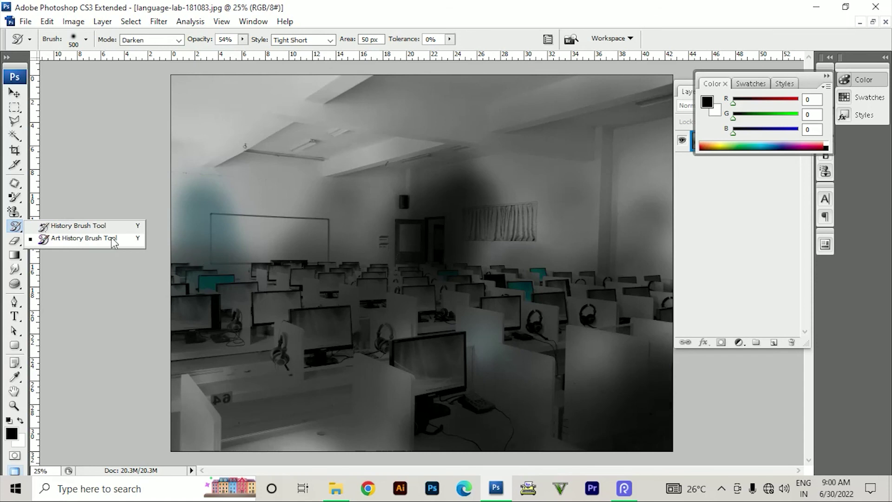